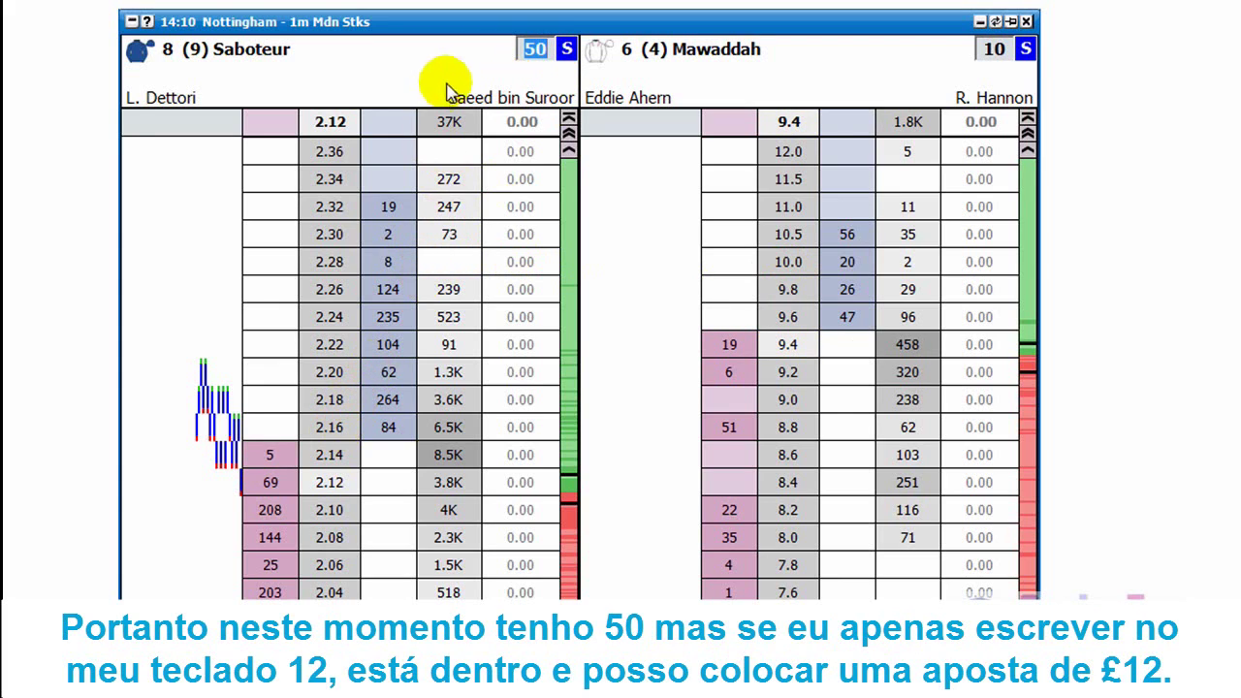
# - Enter Saboteur's stake as 12, then 18.72, then 20 from the keyboard
pyautogui.write('12')
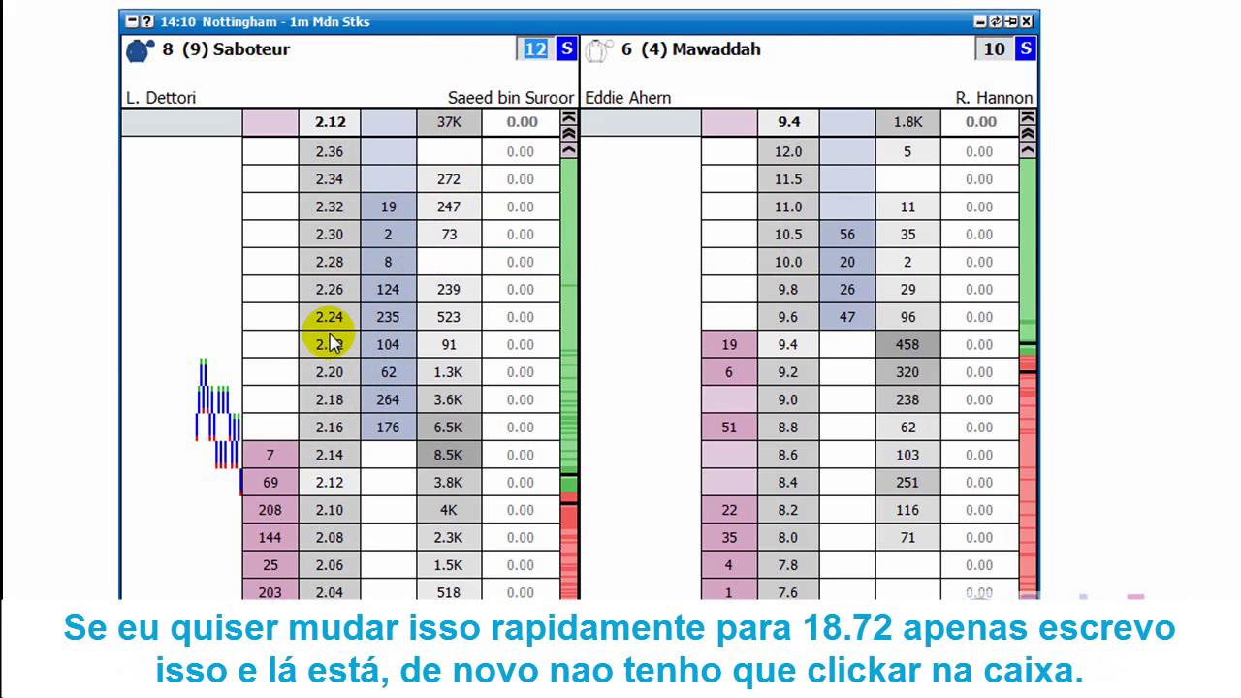
pyautogui.write('18.72')
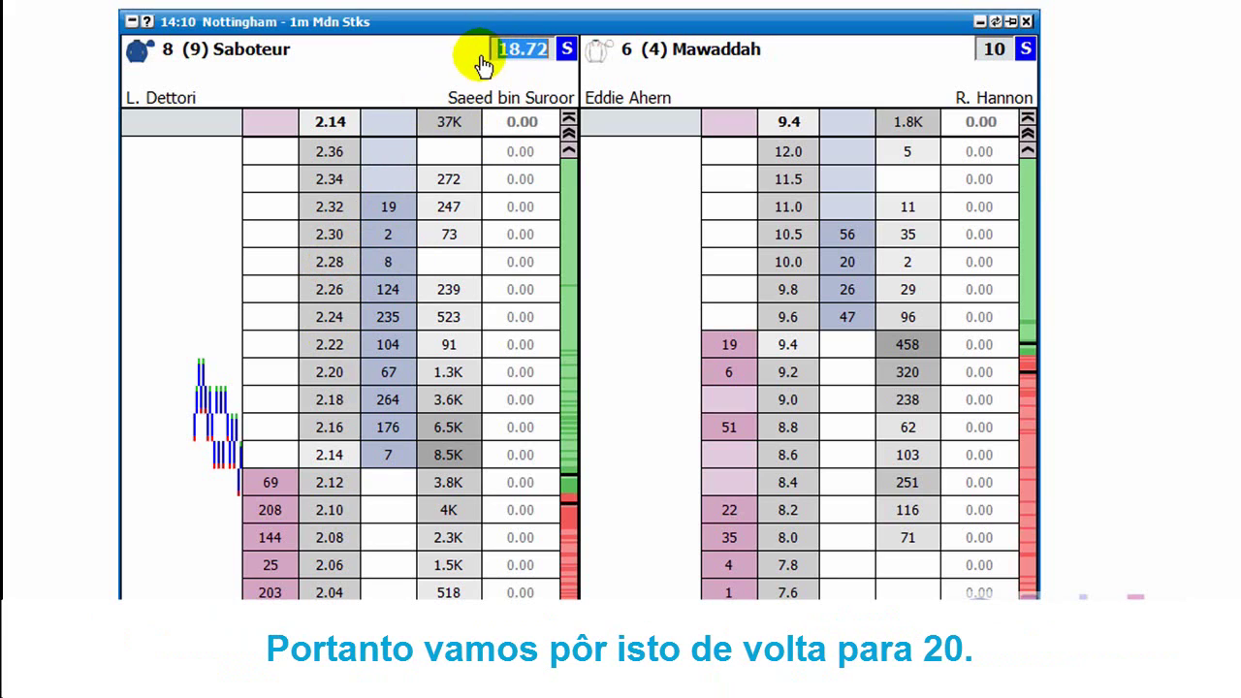
pyautogui.write('20')
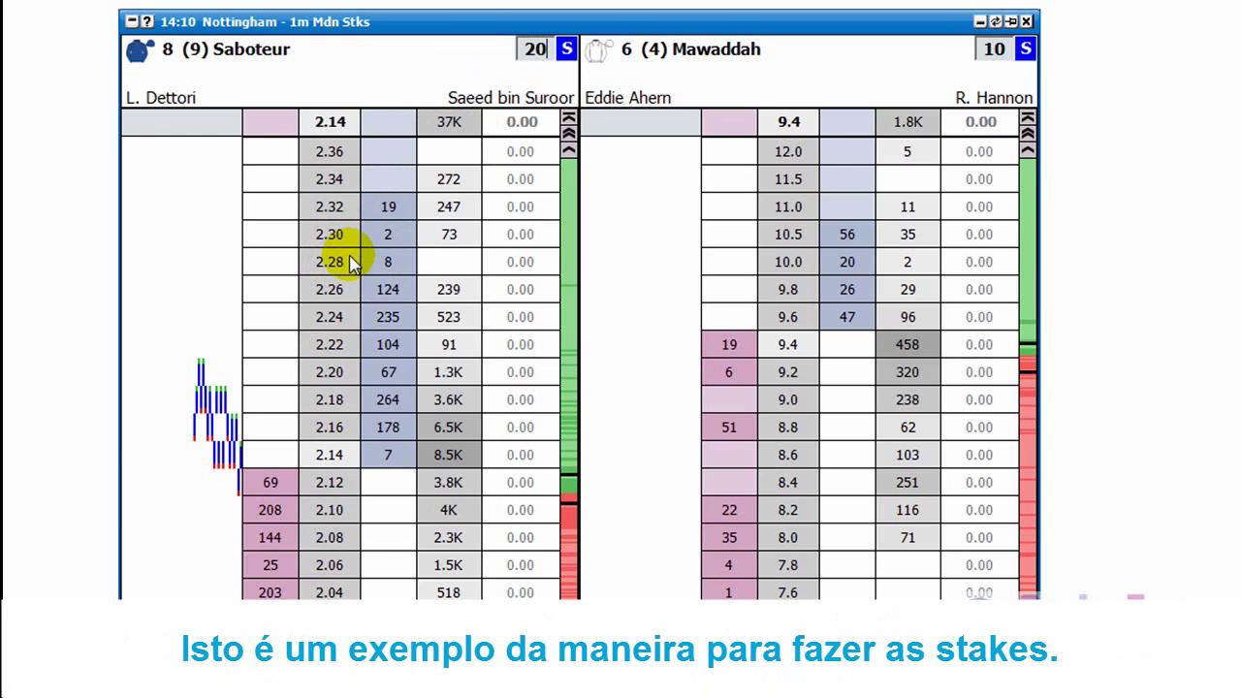
# - Set Saboteur's stake to 25 from the preset stake list
pyautogui.scroll(-5, 354, 263)
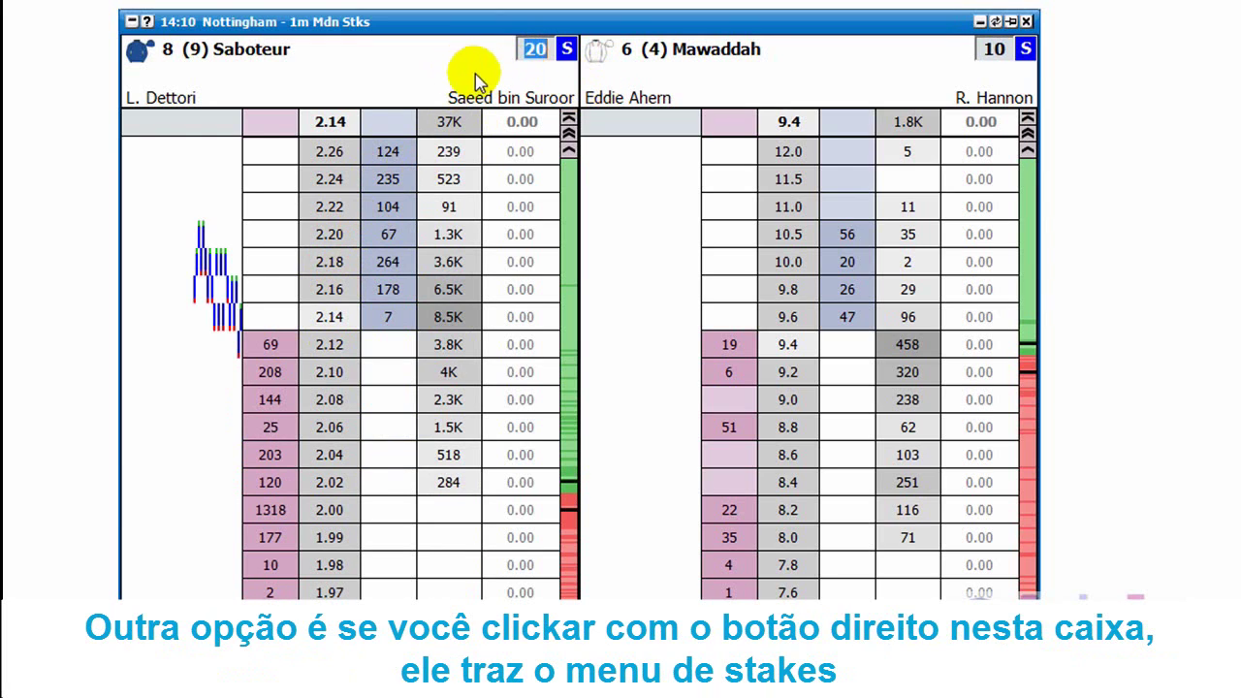
pyautogui.rightClick(526, 60)
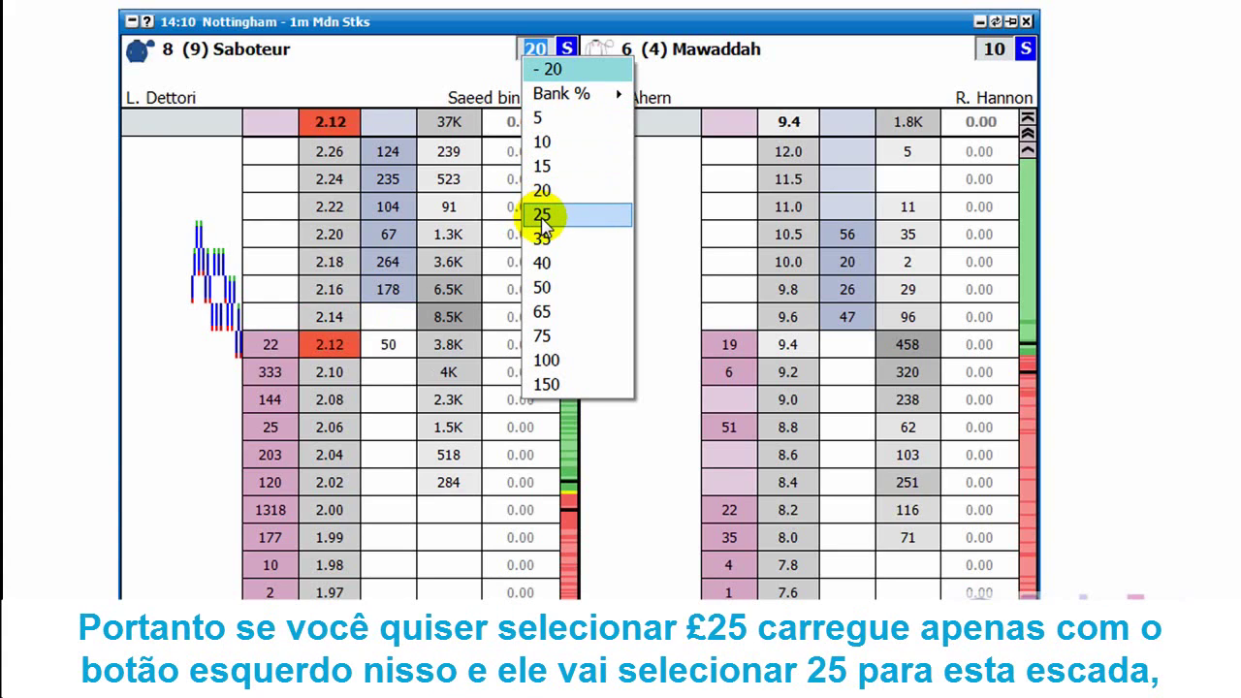
pyautogui.click(540, 218)
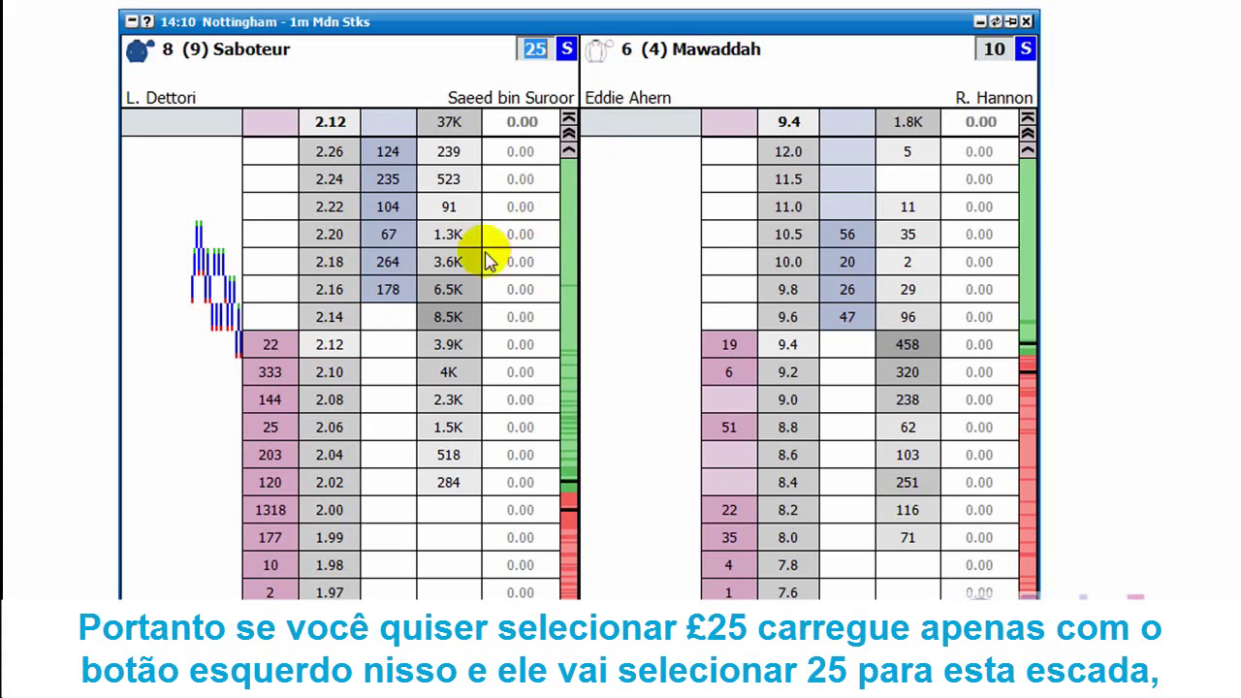
# - Change Saboteur's stake to 100 from the preset stake list
pyautogui.rightClick(533, 55)
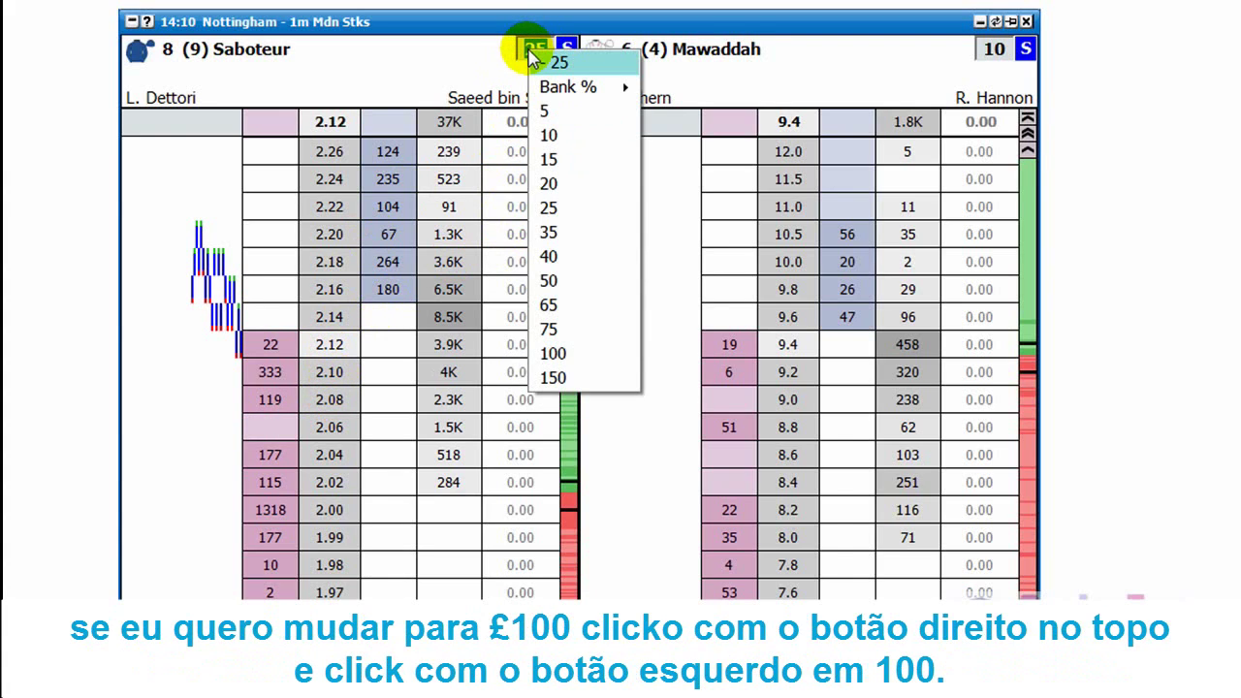
pyautogui.click(554, 355)
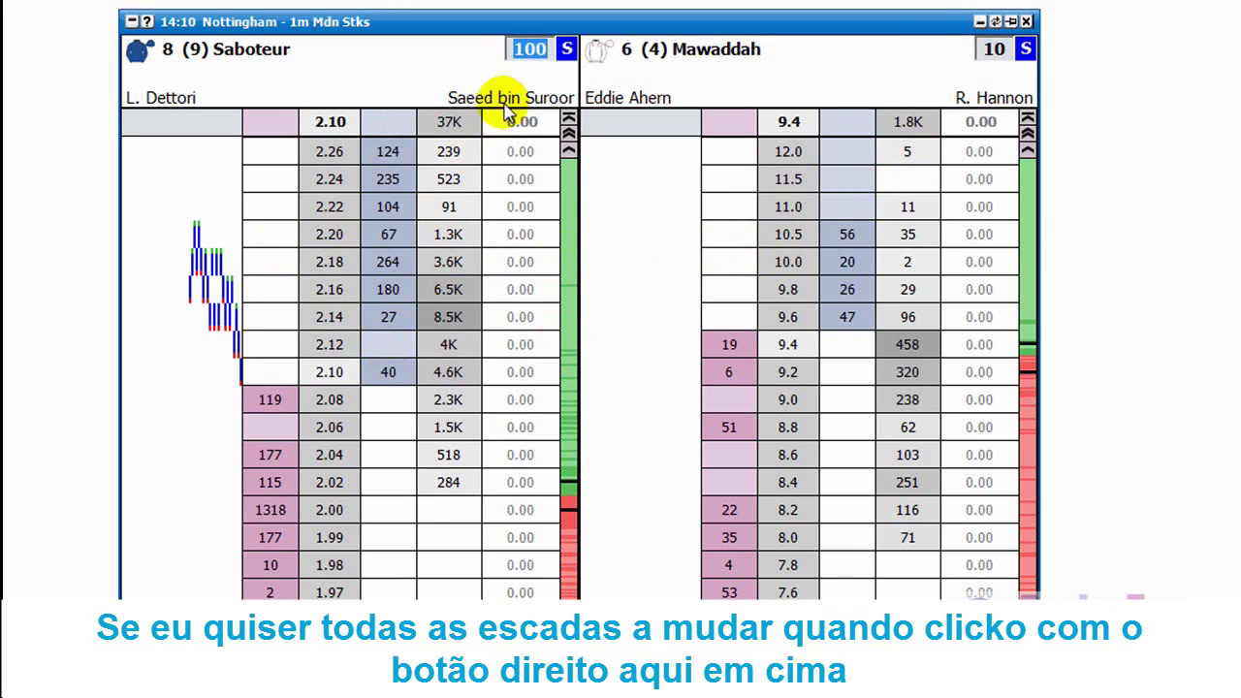
pyautogui.rightClick(516, 54)
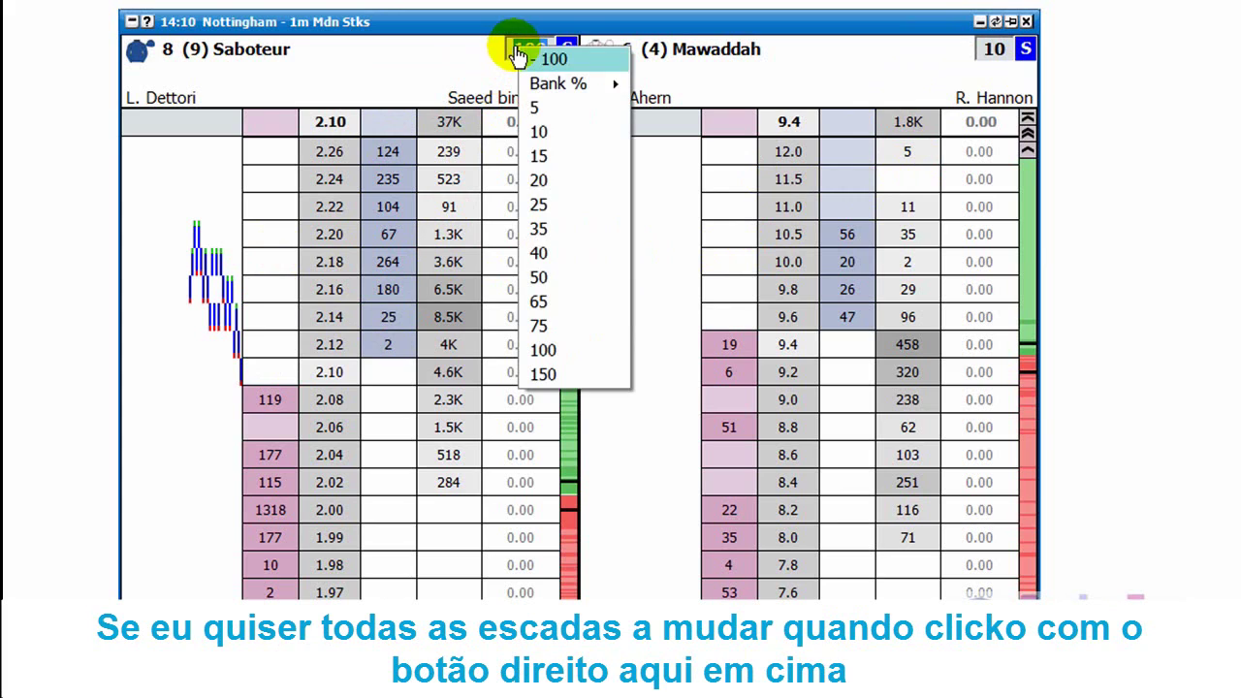
# - Apply 50, then 35, to all ladders, then set only Saboteur's stake back to 50
pyautogui.rightClick(568, 280)
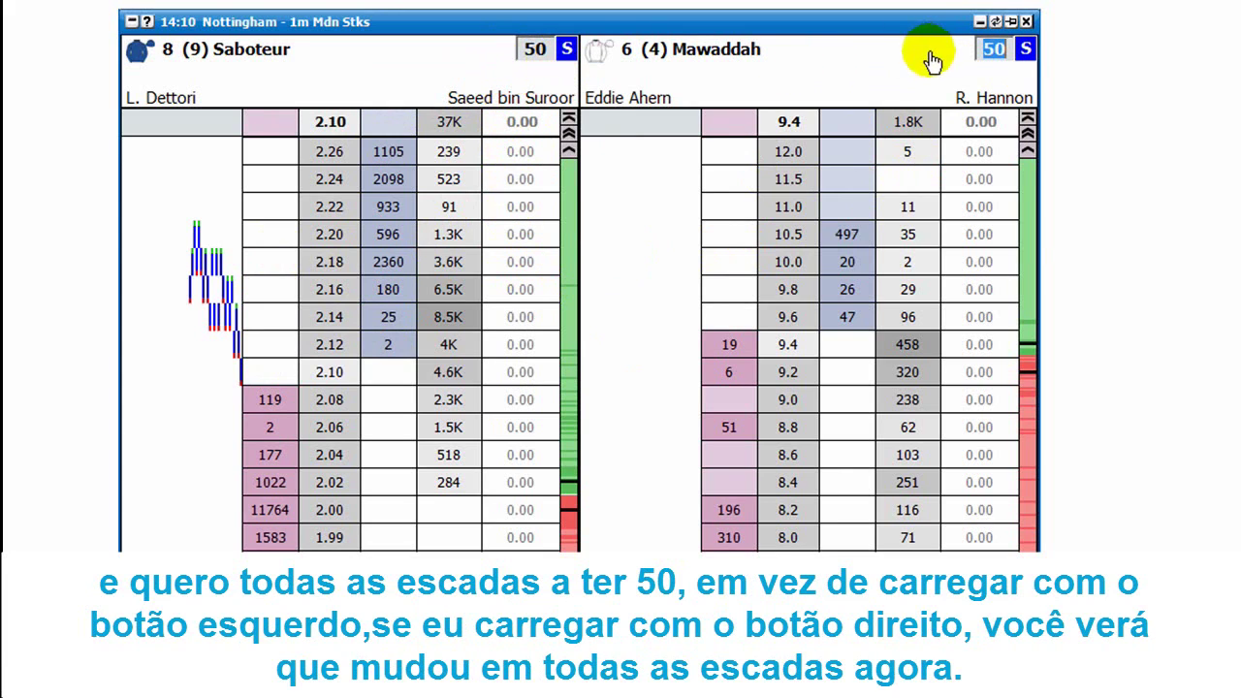
pyautogui.click(530, 53)
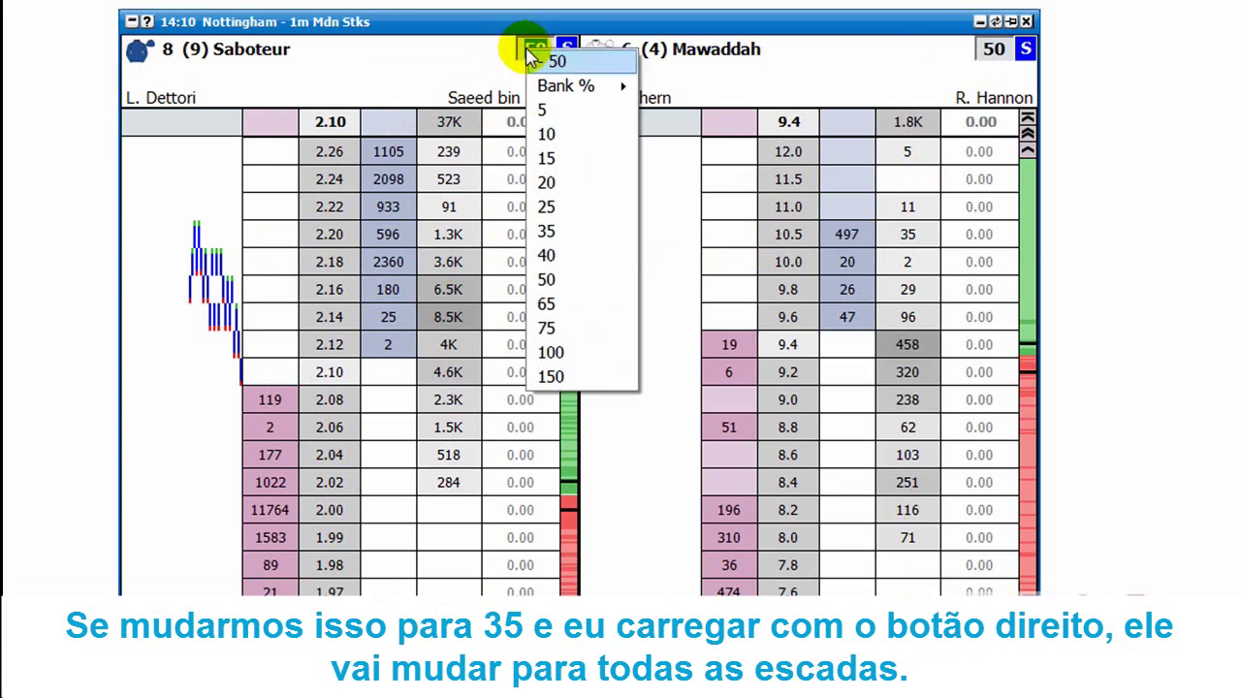
pyautogui.rightClick(558, 237)
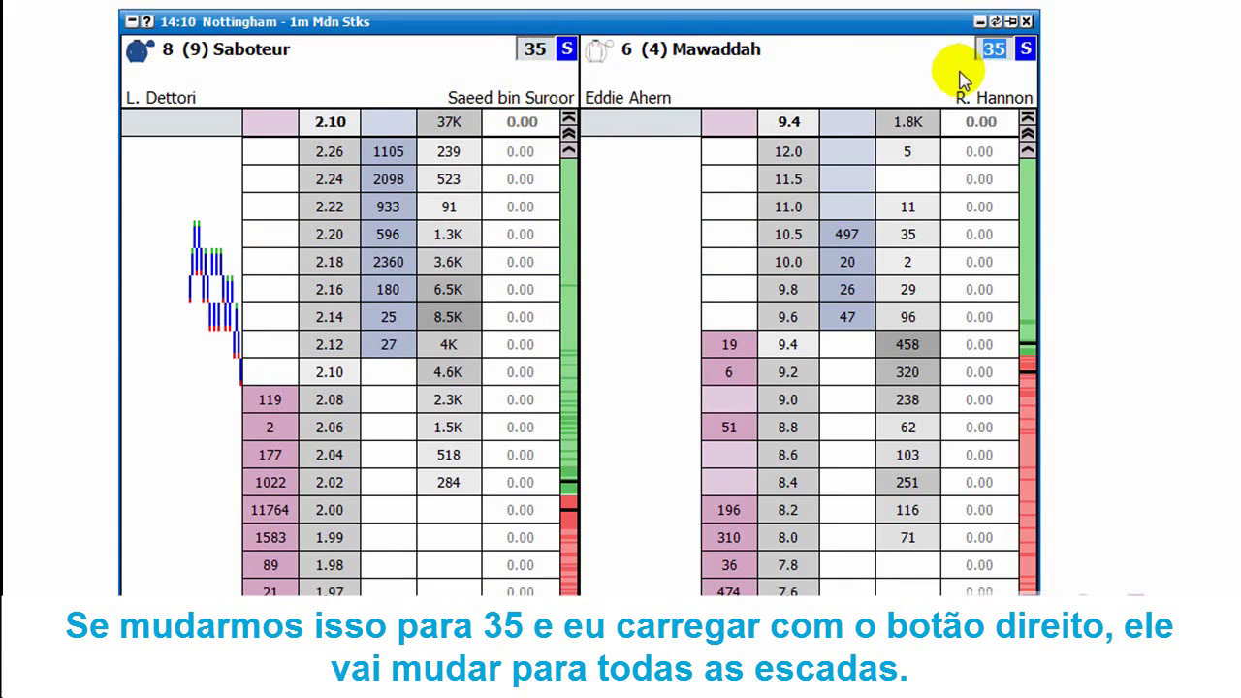
pyautogui.click(525, 59)
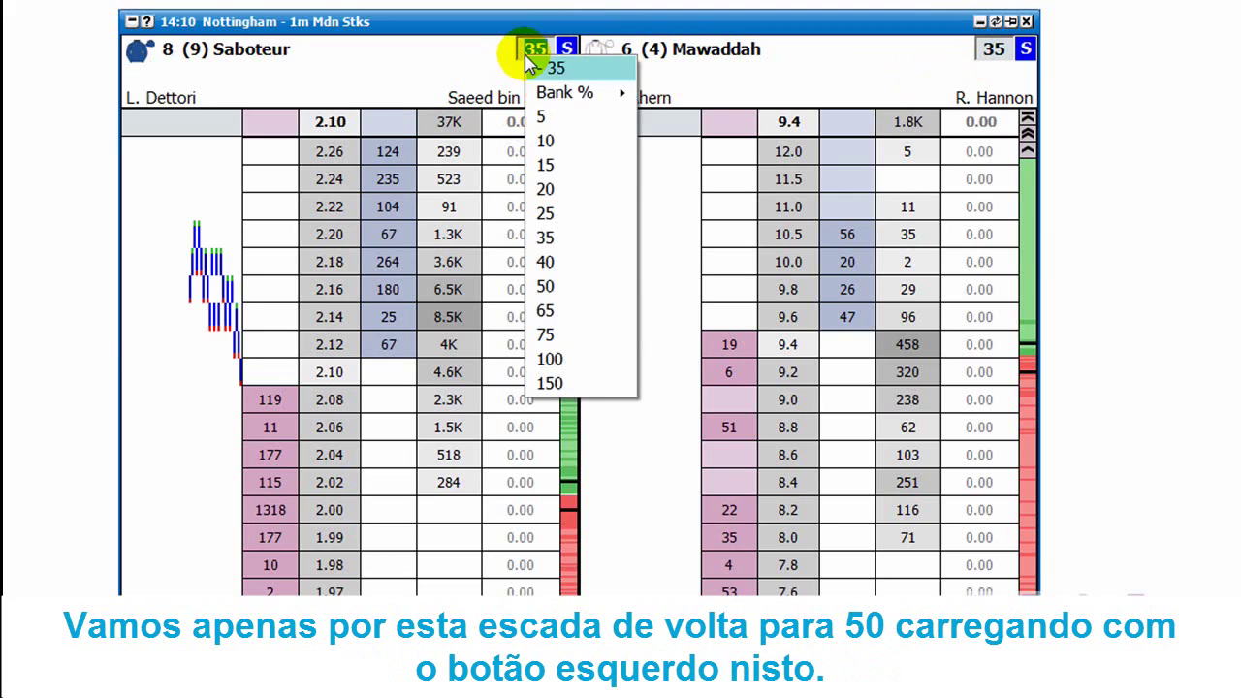
pyautogui.click(576, 289)
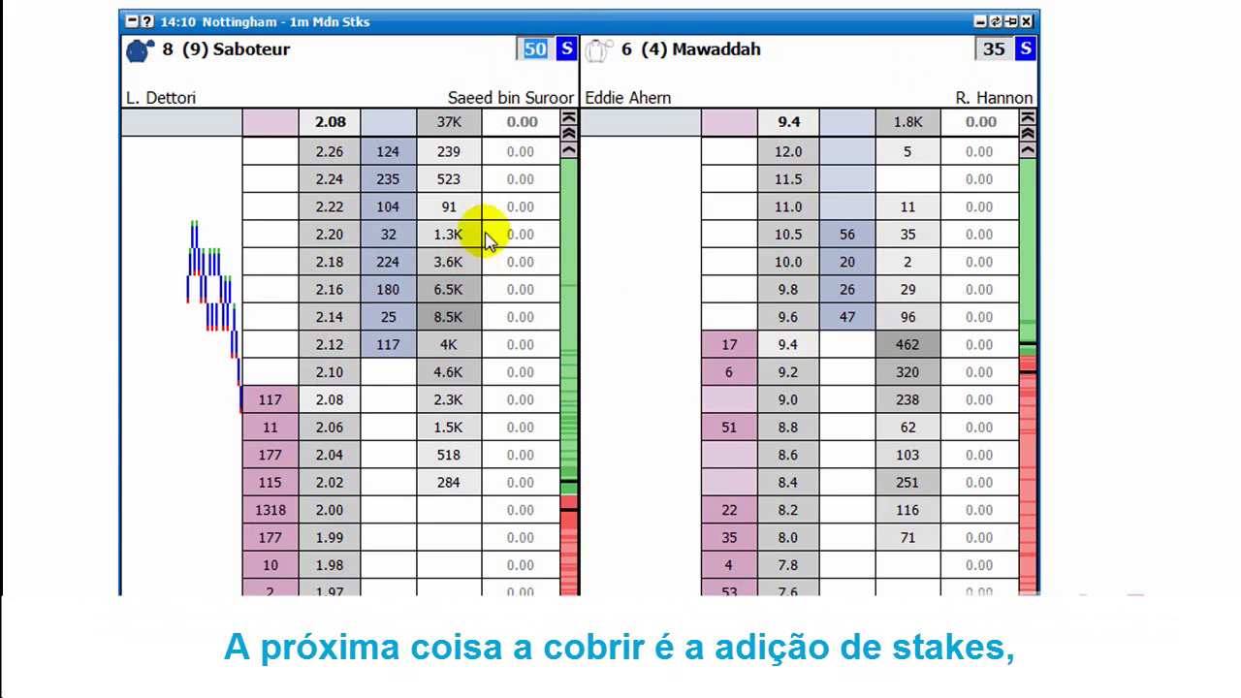
# - Enter 18, add it to the presets with '+ 18', and pick 18 as Saboteur's stake
pyautogui.click(527, 56)
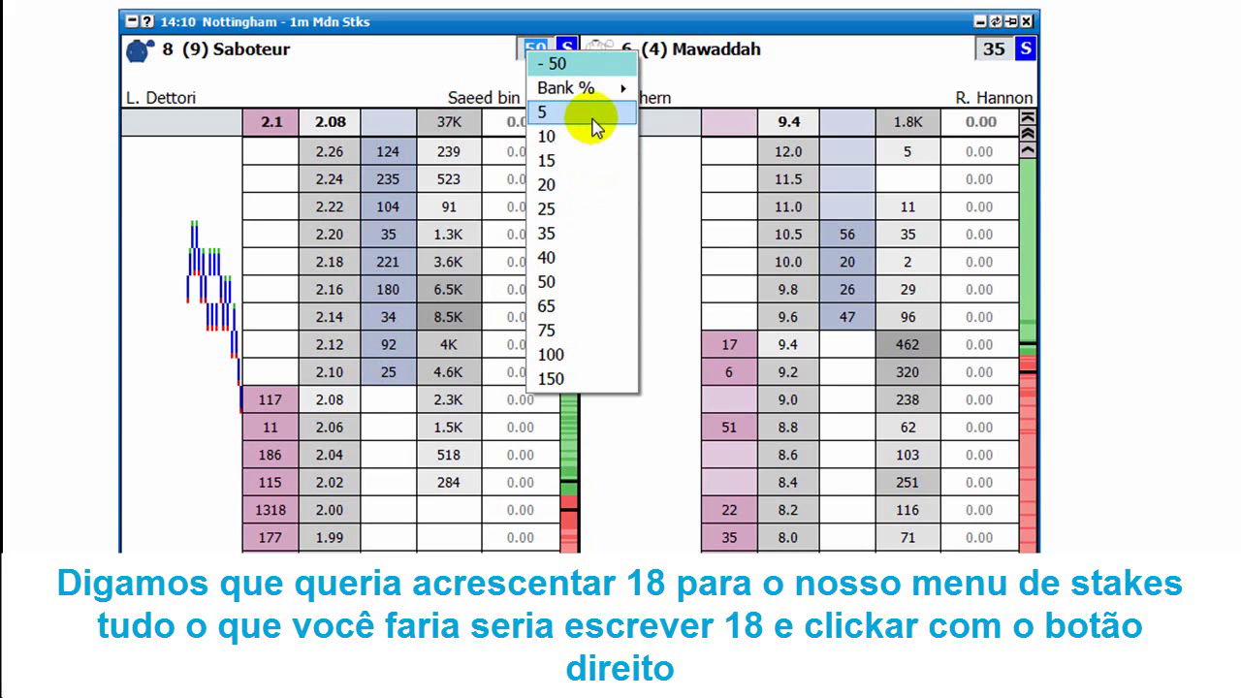
pyautogui.click(448, 30)
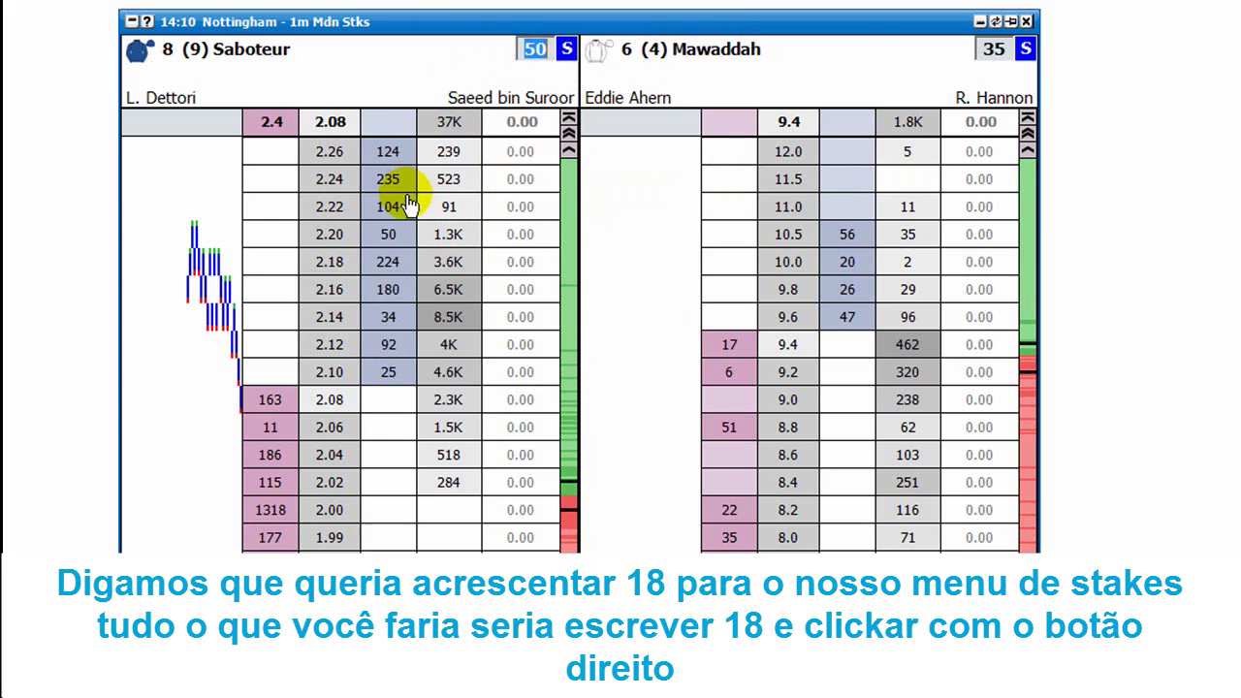
pyautogui.write('18')
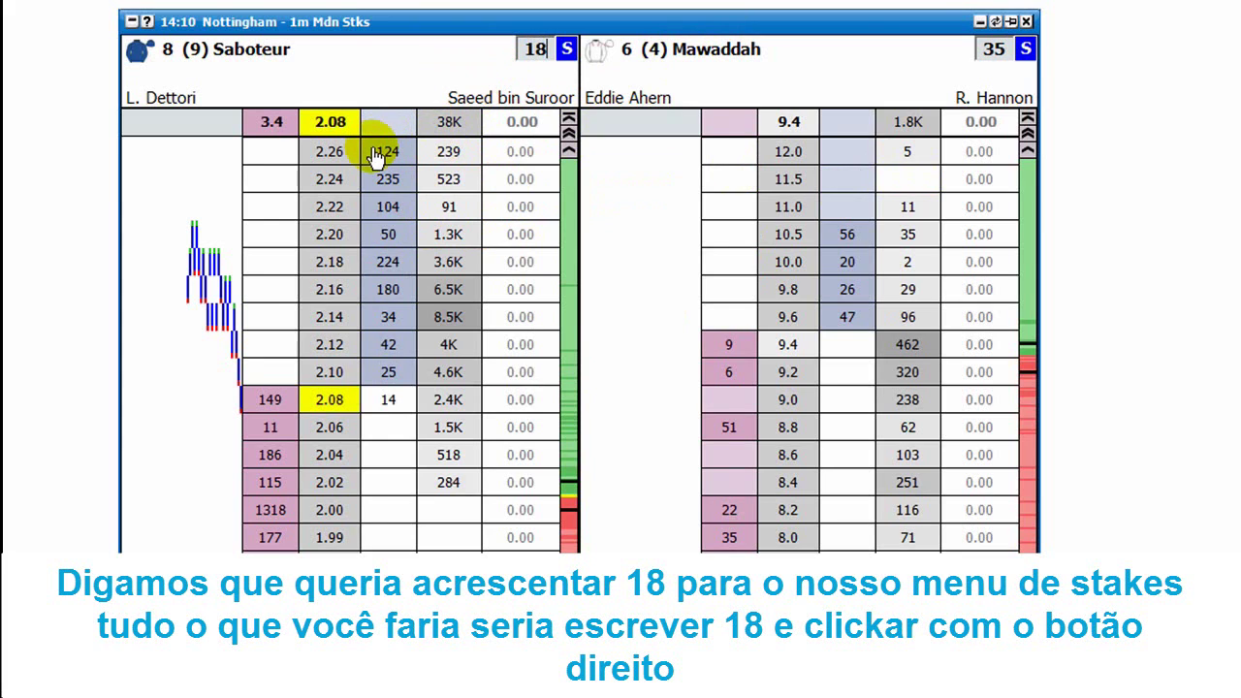
pyautogui.rightClick(523, 50)
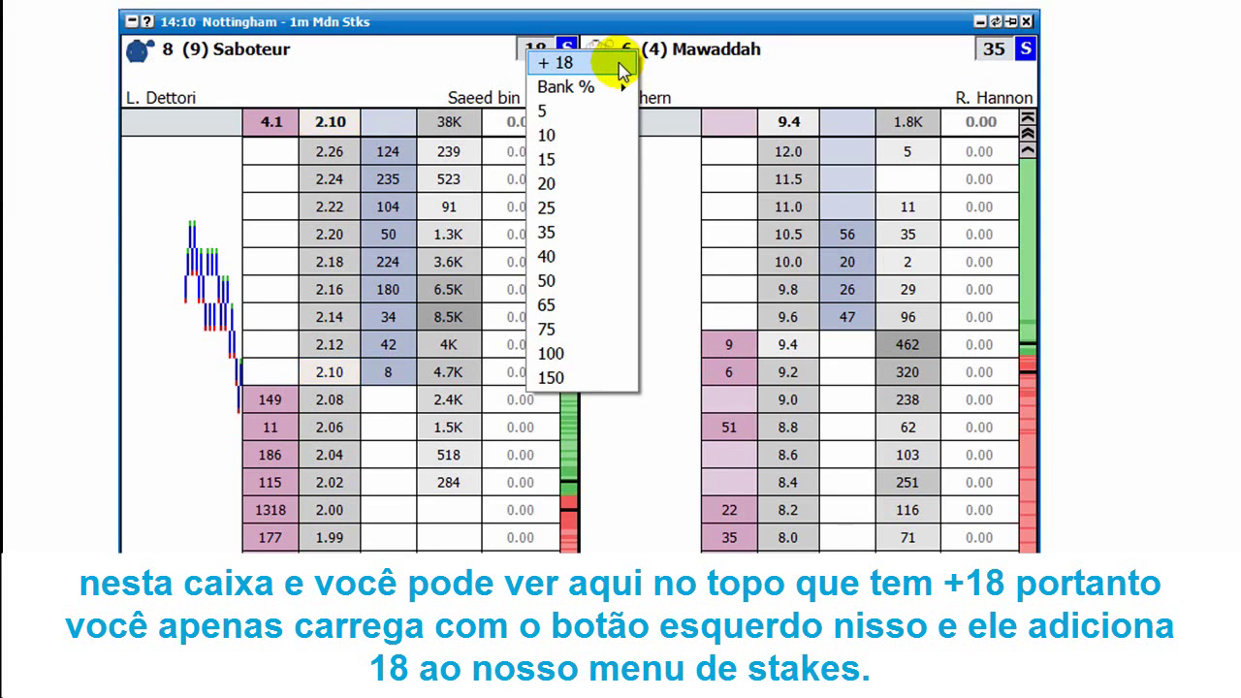
pyautogui.click(619, 66)
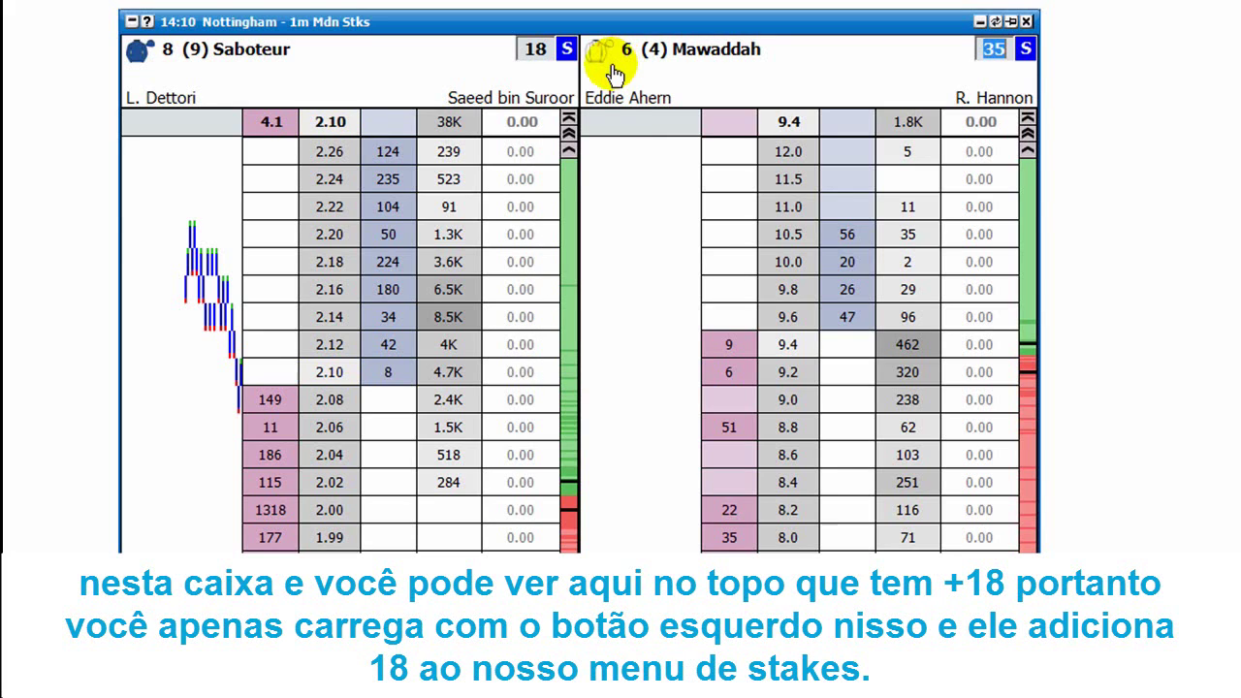
pyautogui.click(535, 51)
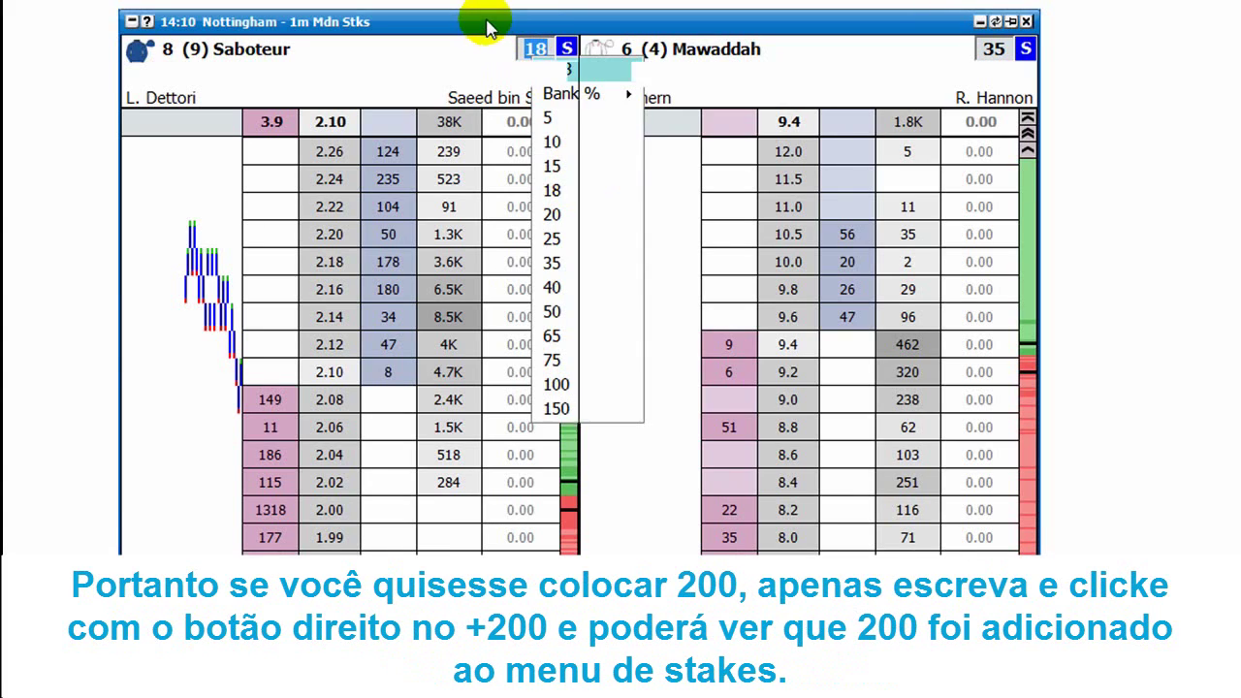
pyautogui.click(529, 48)
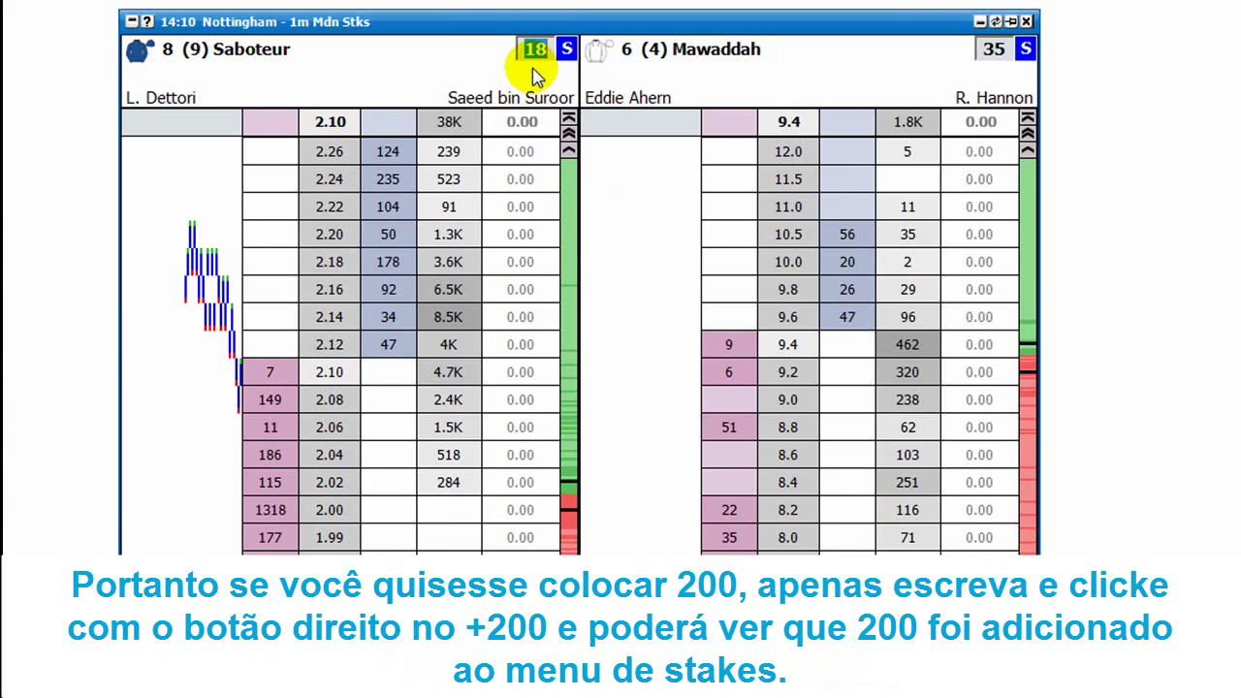
# - Enter 200 in Saboteur's stake box, add it with '+ 200', and confirm it is listed
pyautogui.write('200')
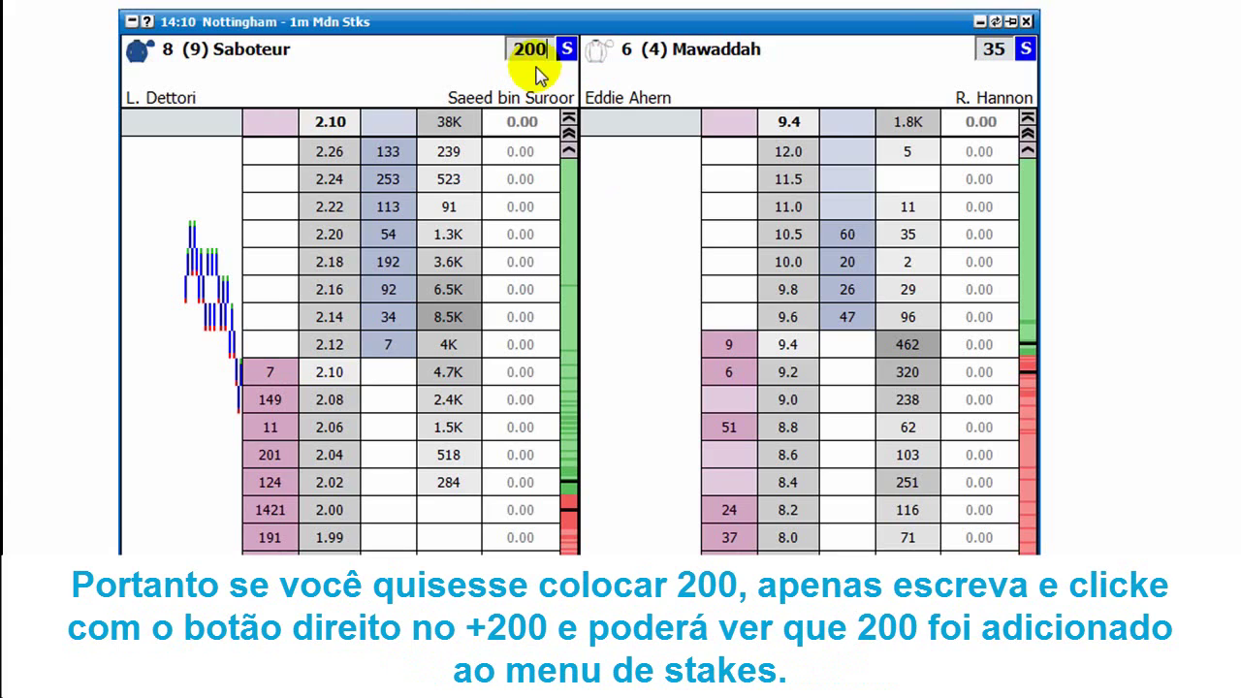
pyautogui.rightClick(527, 45)
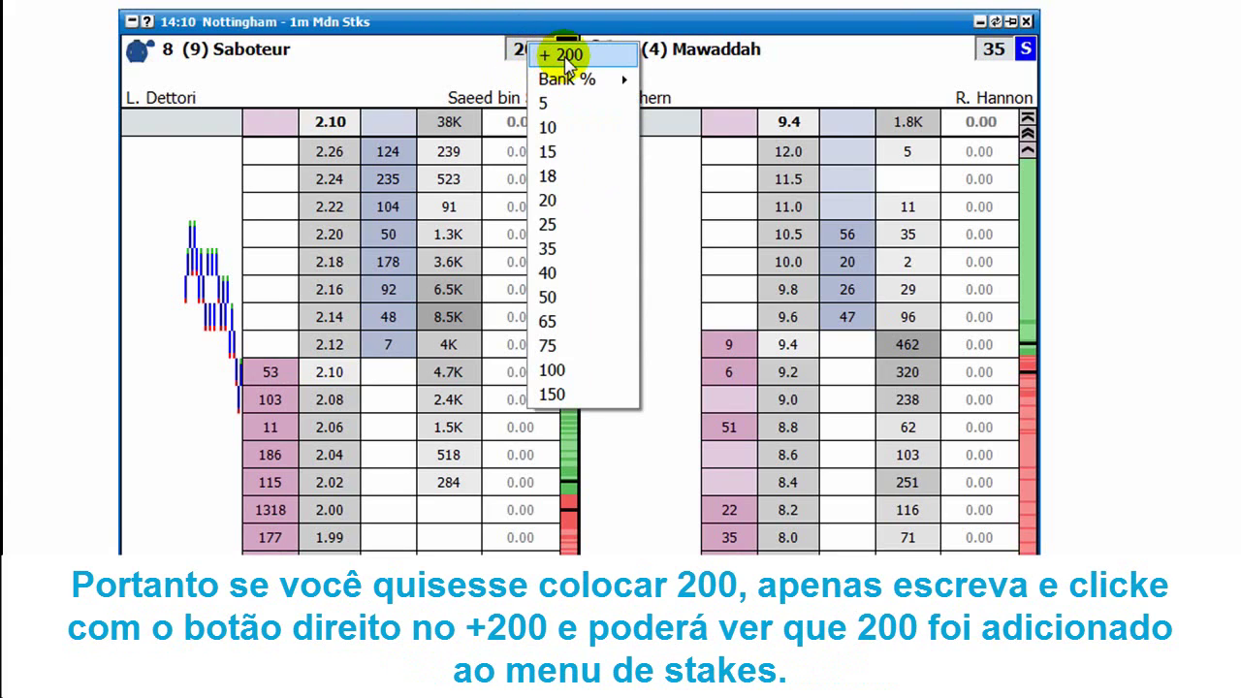
pyautogui.click(568, 55)
pyautogui.rightClick(532, 49)
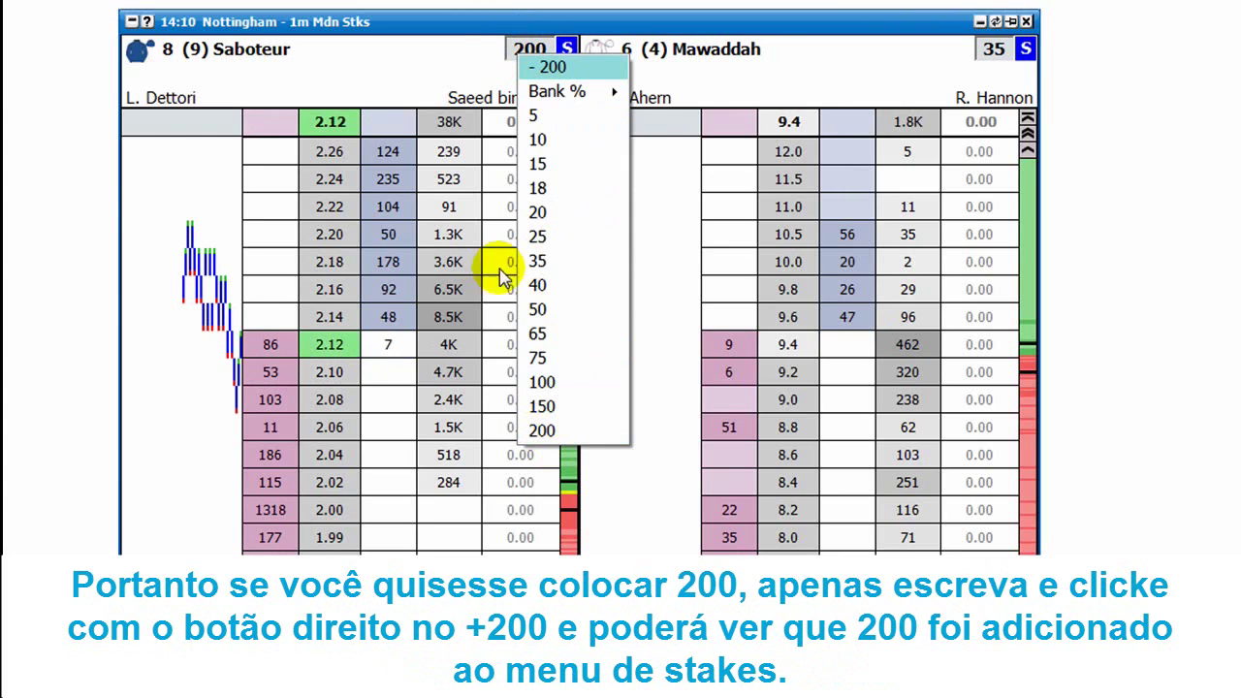
pyautogui.click(429, 28)
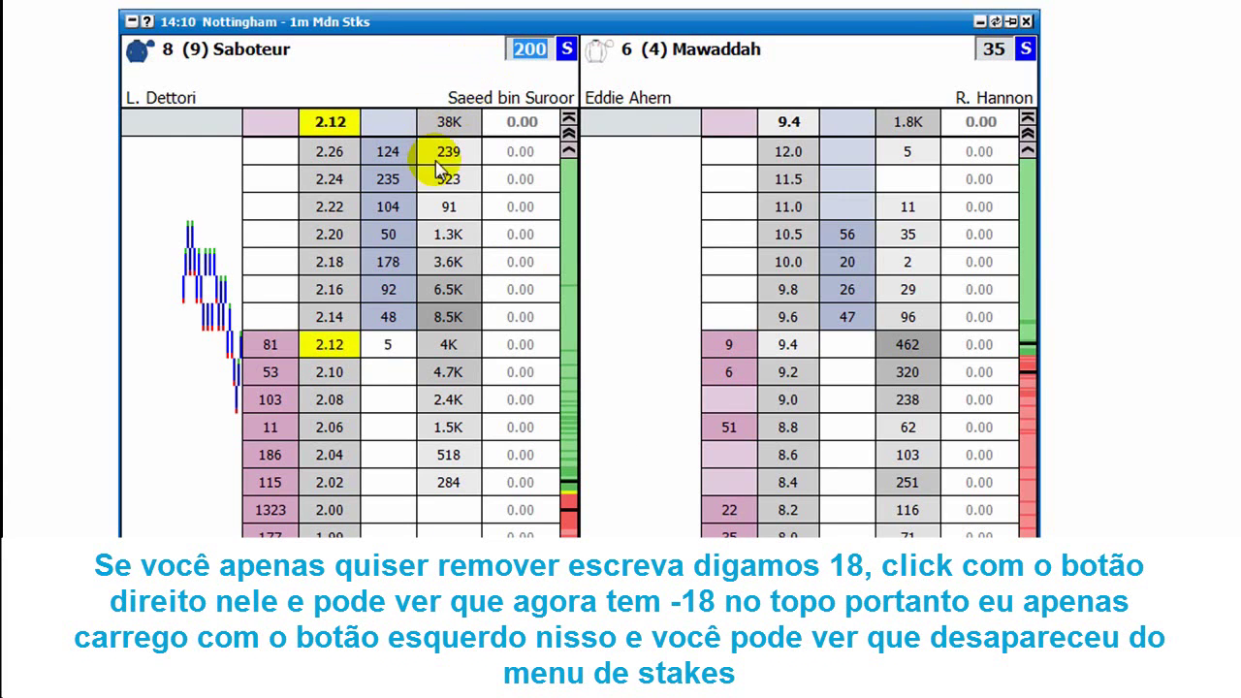
pyautogui.click(524, 56)
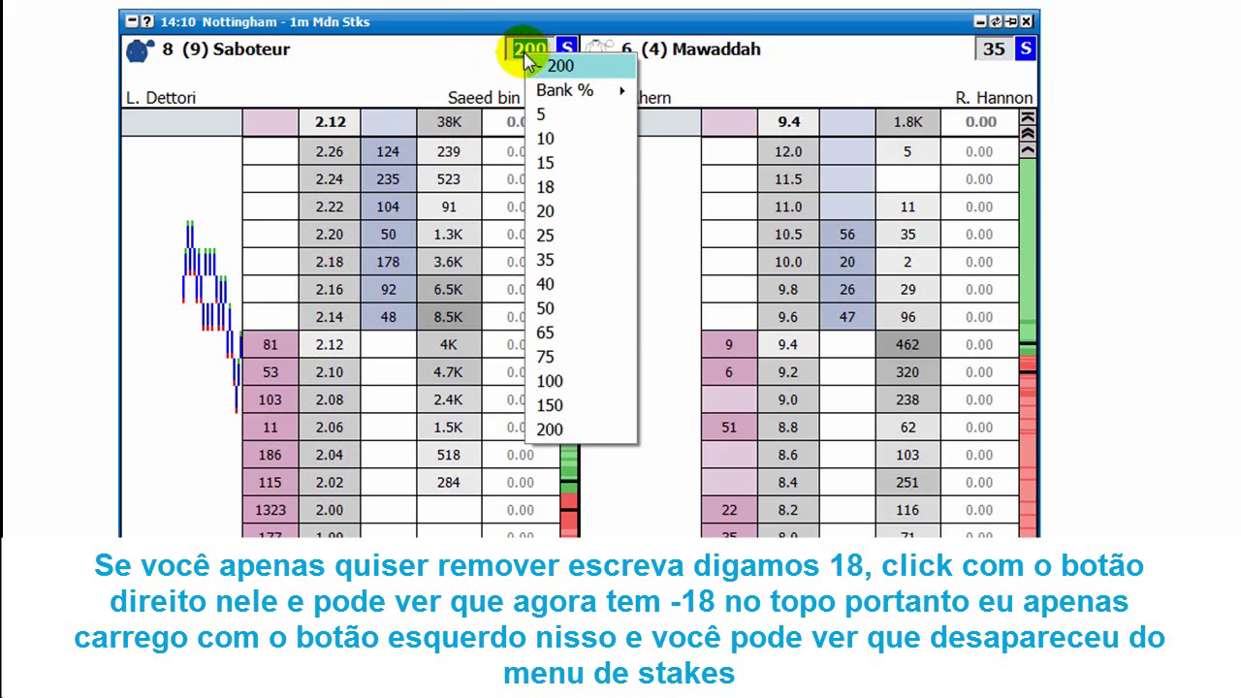
pyautogui.click(454, 31)
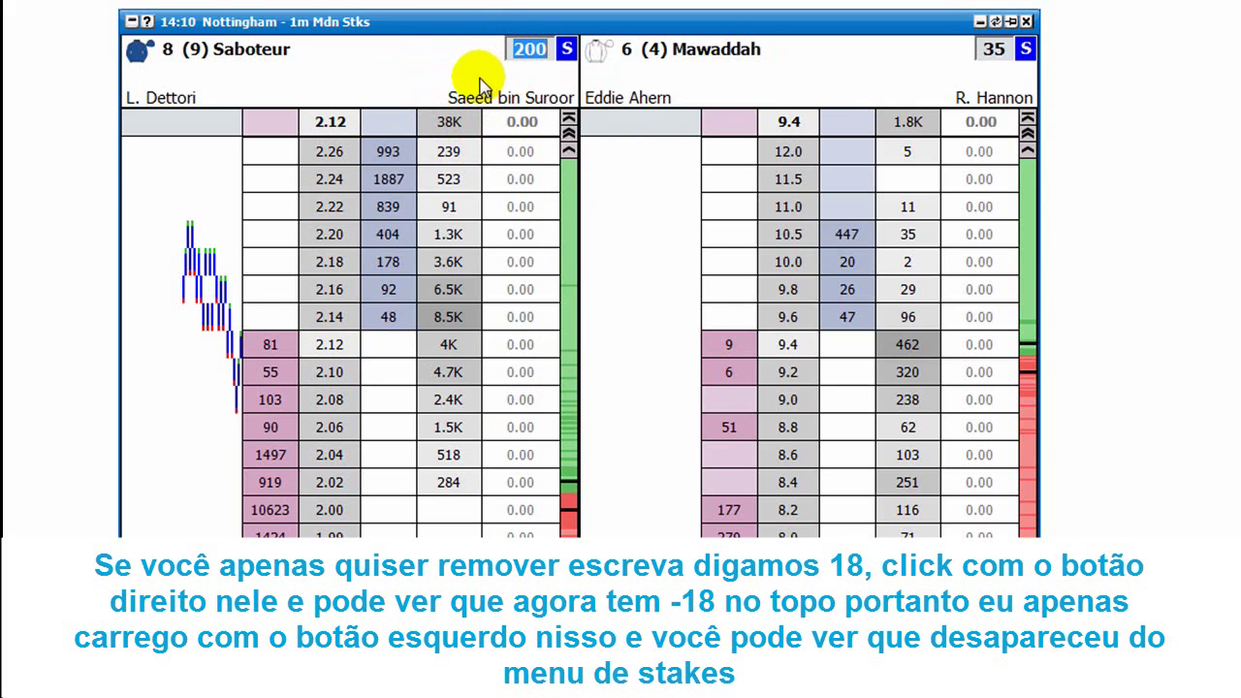
# - Remove 18 from the preset stakes with '- 18' and confirm it is gone
pyautogui.write('18')
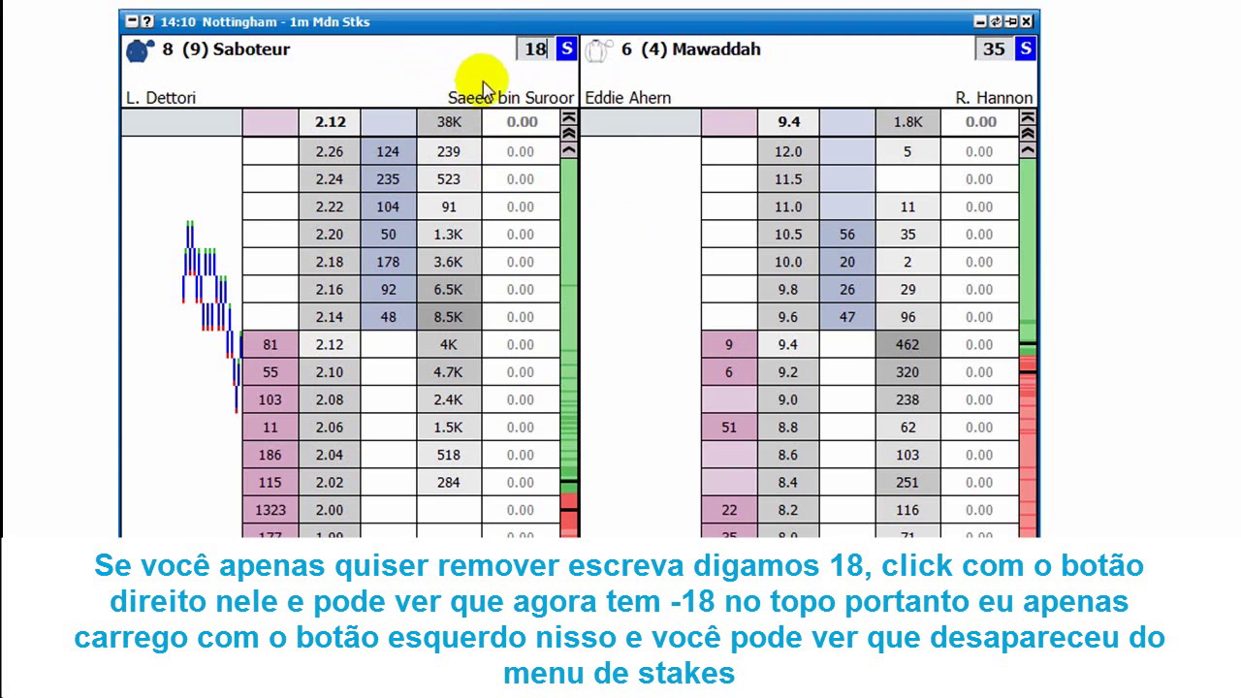
pyautogui.rightClick(532, 49)
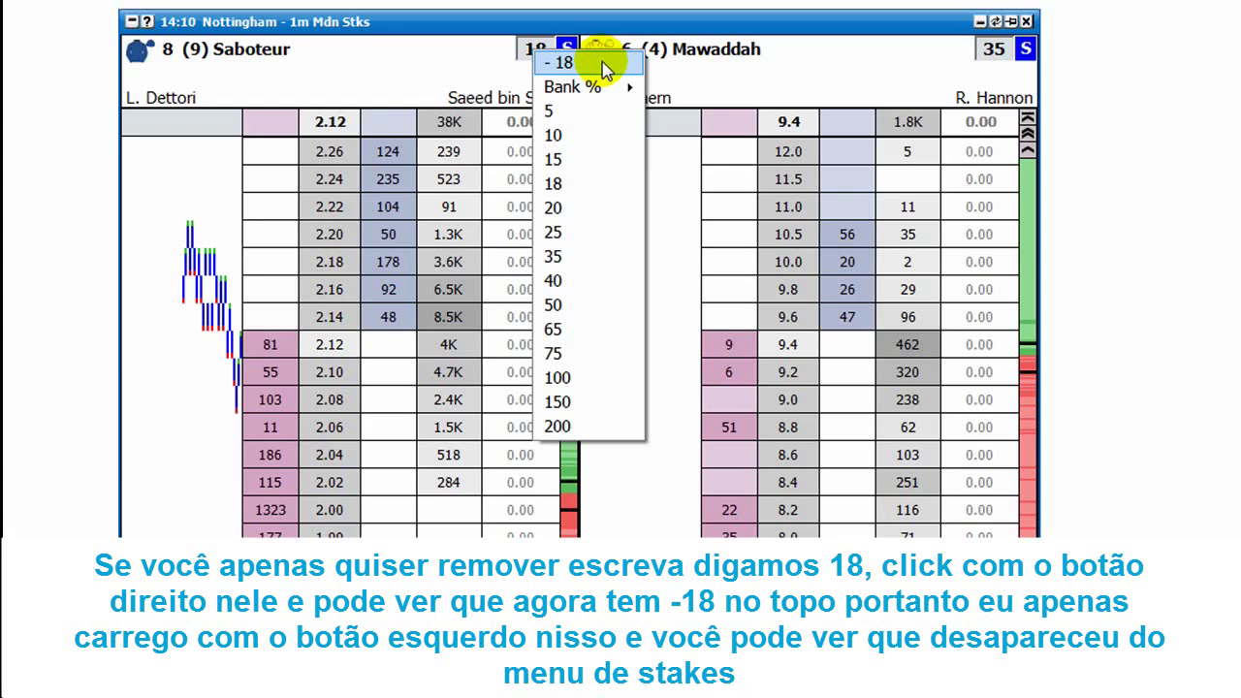
pyautogui.click(606, 70)
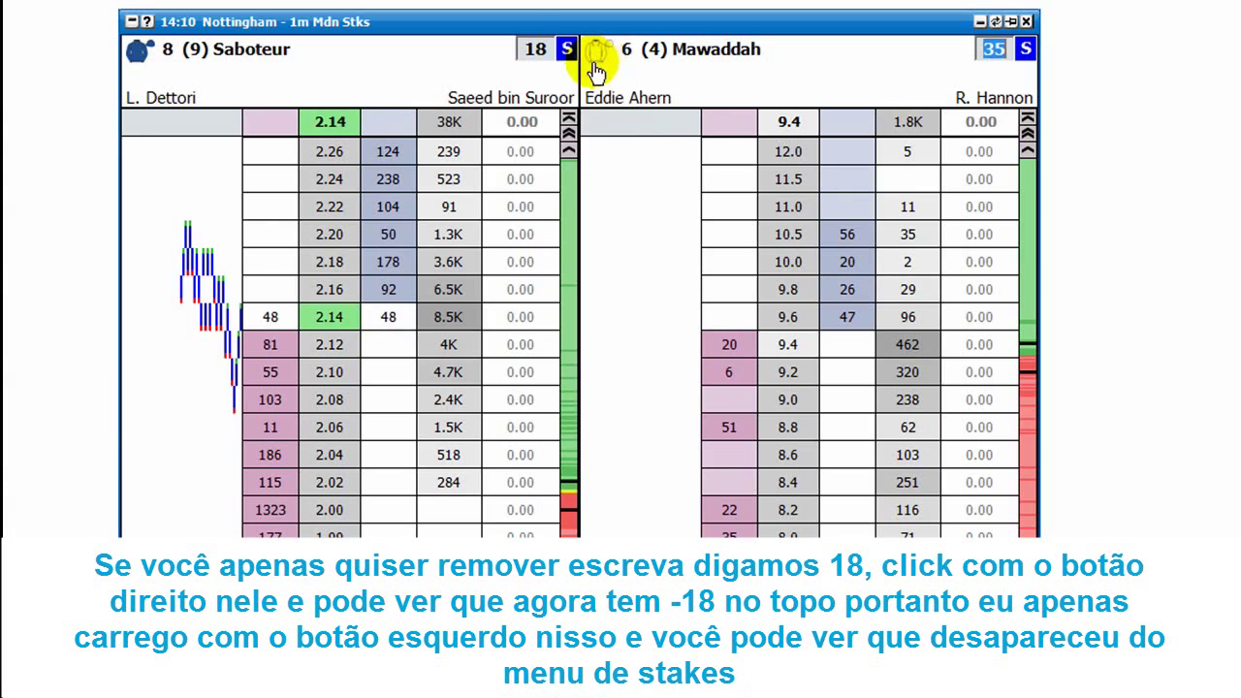
pyautogui.rightClick(532, 49)
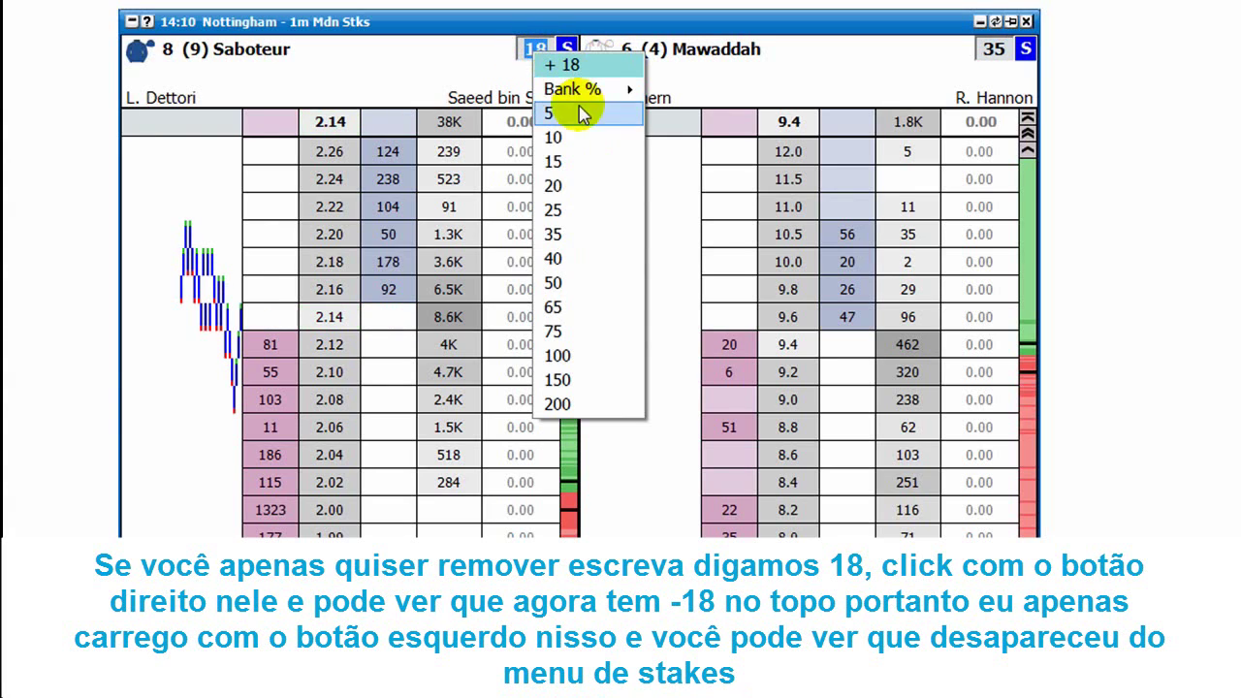
pyautogui.click(512, 70)
# - Remove 200 from the preset stakes with '- 200', then set Saboteur's stake to 50
pyautogui.write('00')
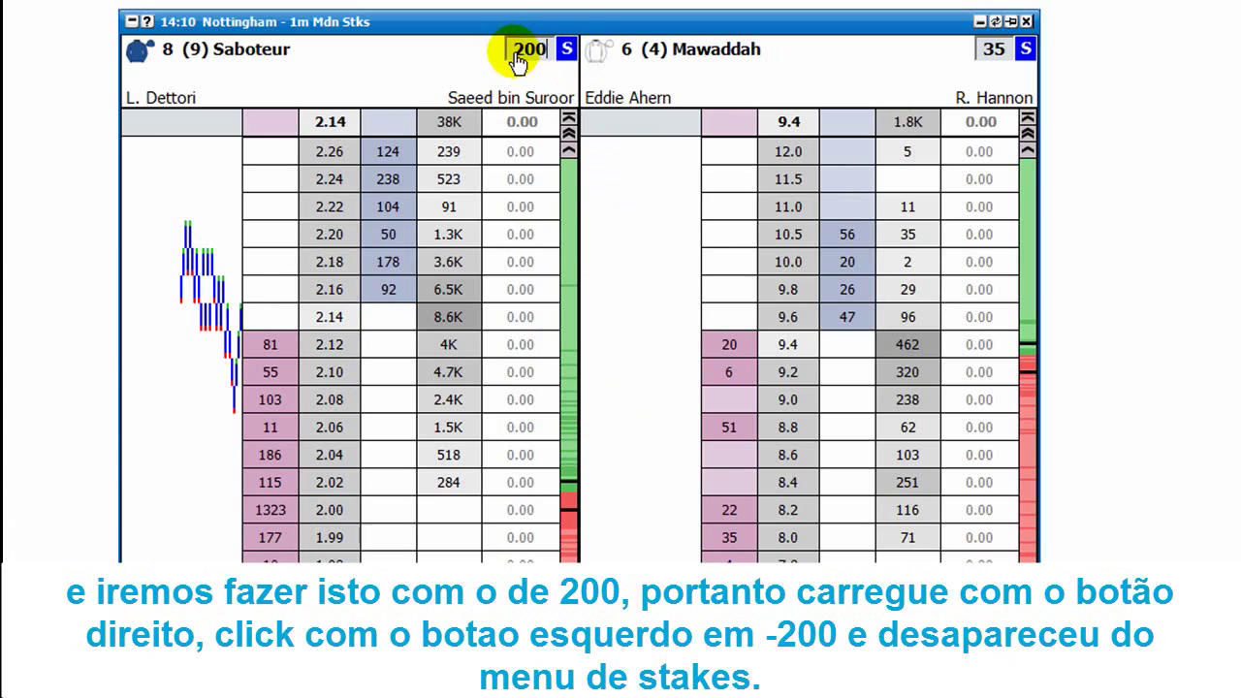
pyautogui.rightClick(518, 60)
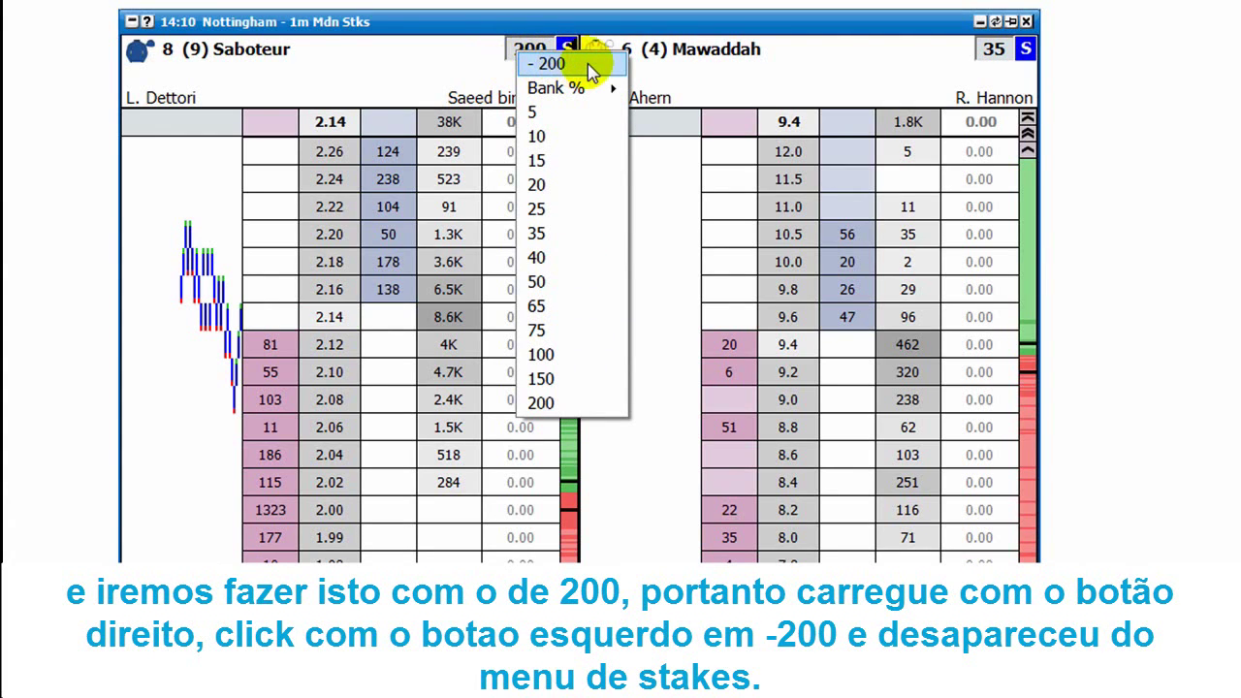
pyautogui.click(586, 66)
pyautogui.rightClick(526, 48)
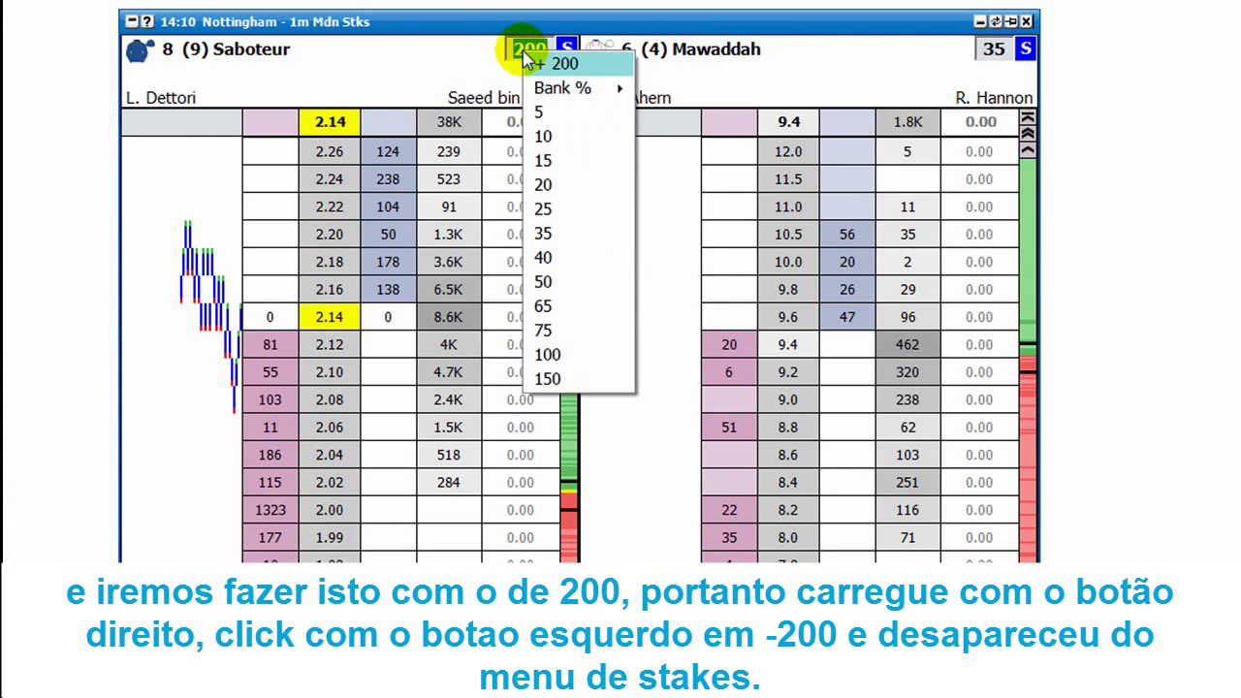
pyautogui.click(543, 281)
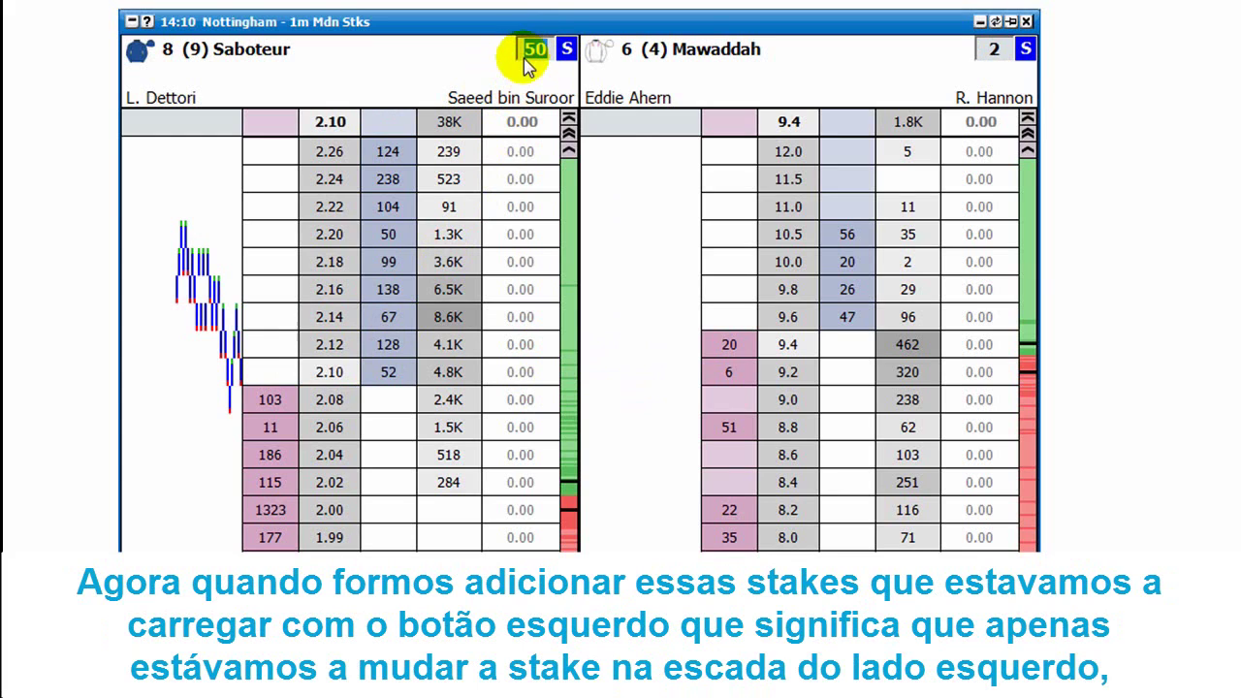
# - Enter 12 for Saboteur only and check Mawaddah's stake is still 2
pyautogui.write('12')
pyautogui.click(534, 48)
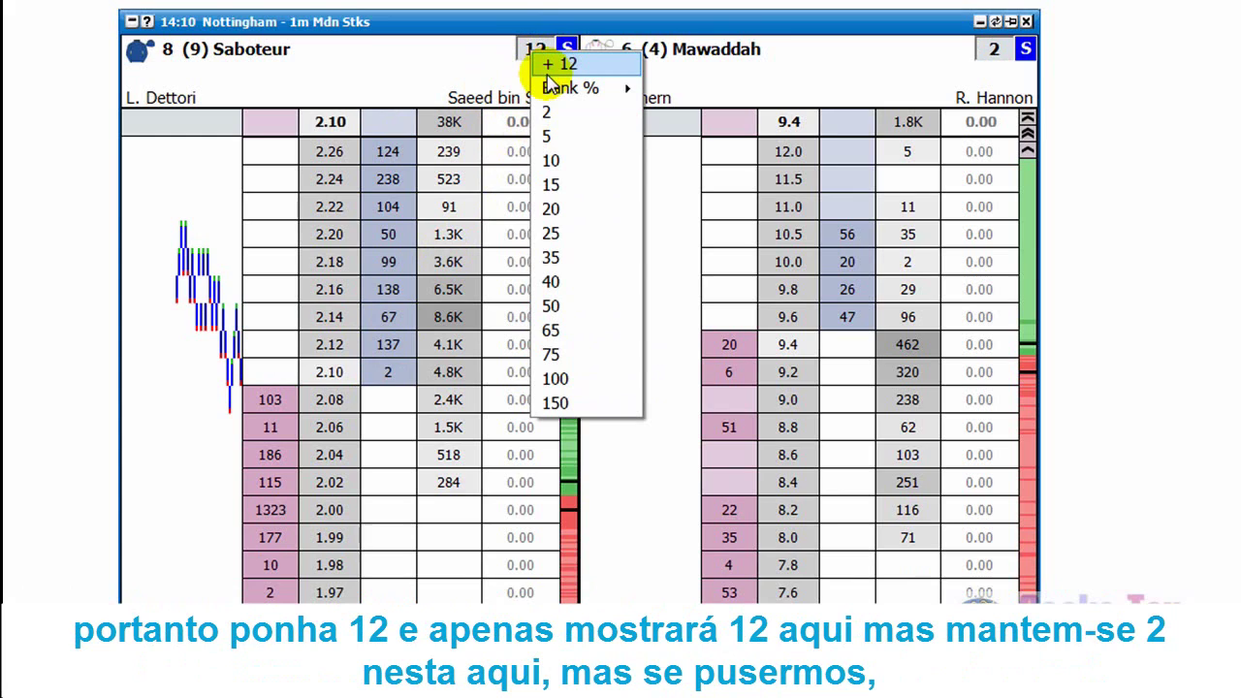
pyautogui.click(554, 66)
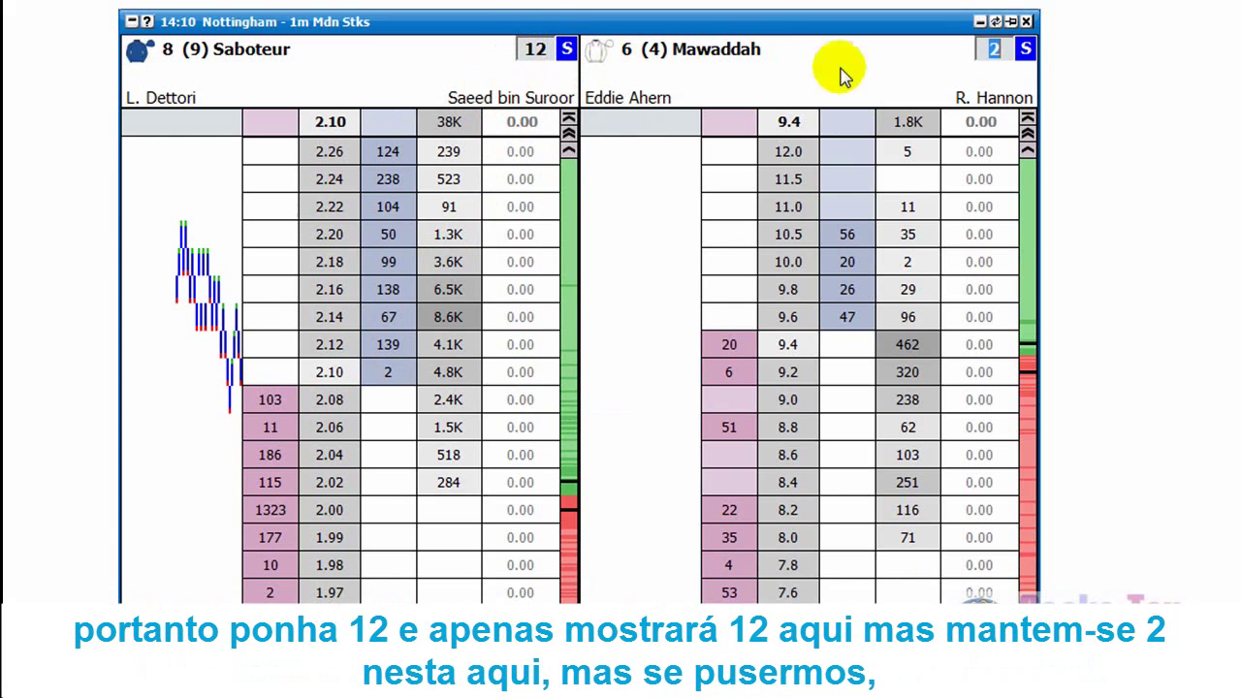
pyautogui.click(993, 50)
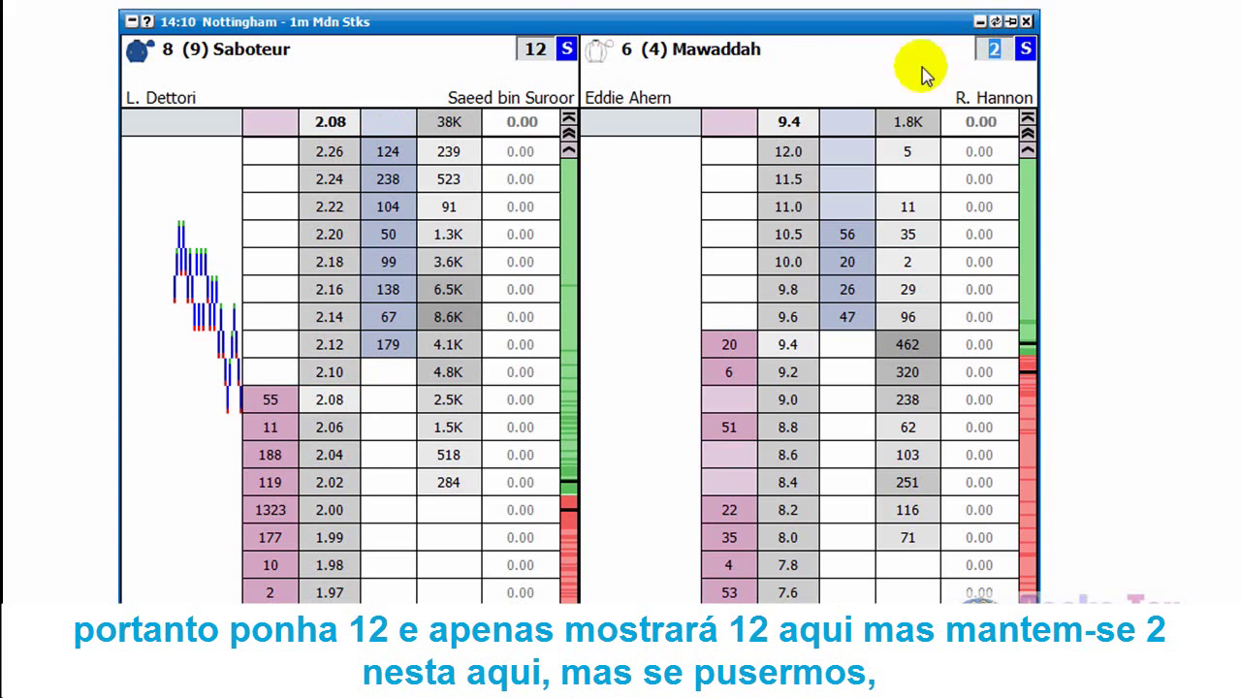
pyautogui.click(535, 50)
pyautogui.click(528, 50)
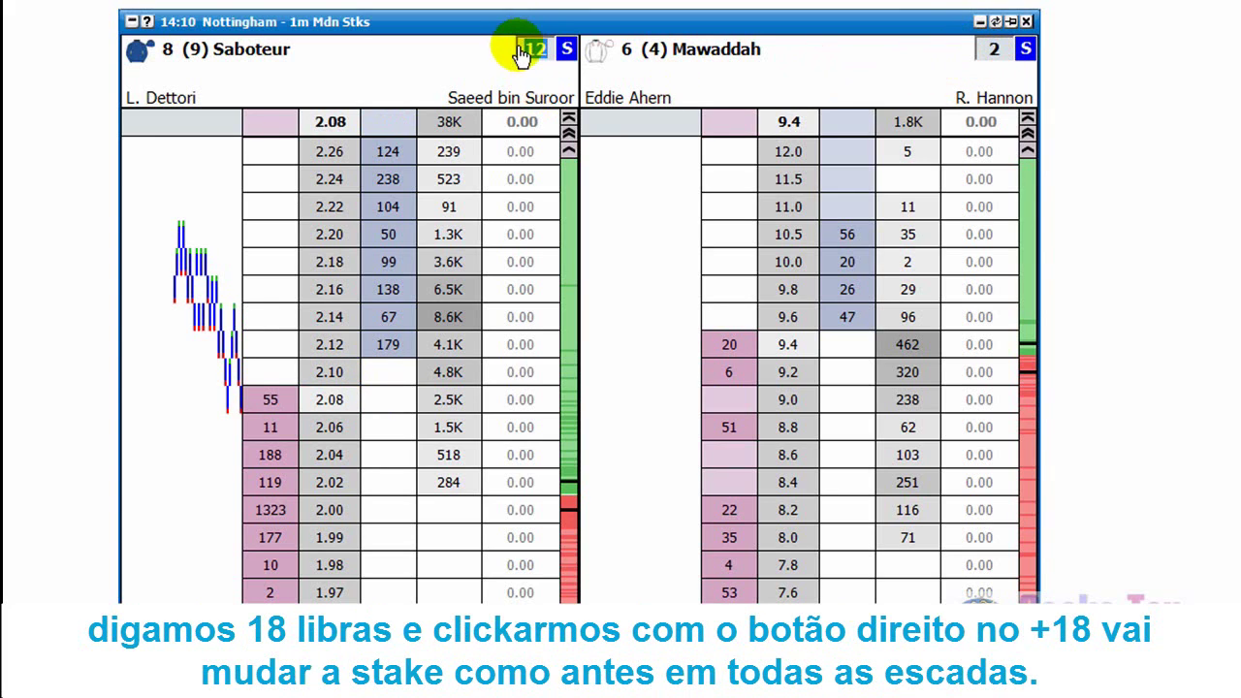
# - Enter 18 and add it with '+ 18', applying 18 to every ladder
pyautogui.write('18')
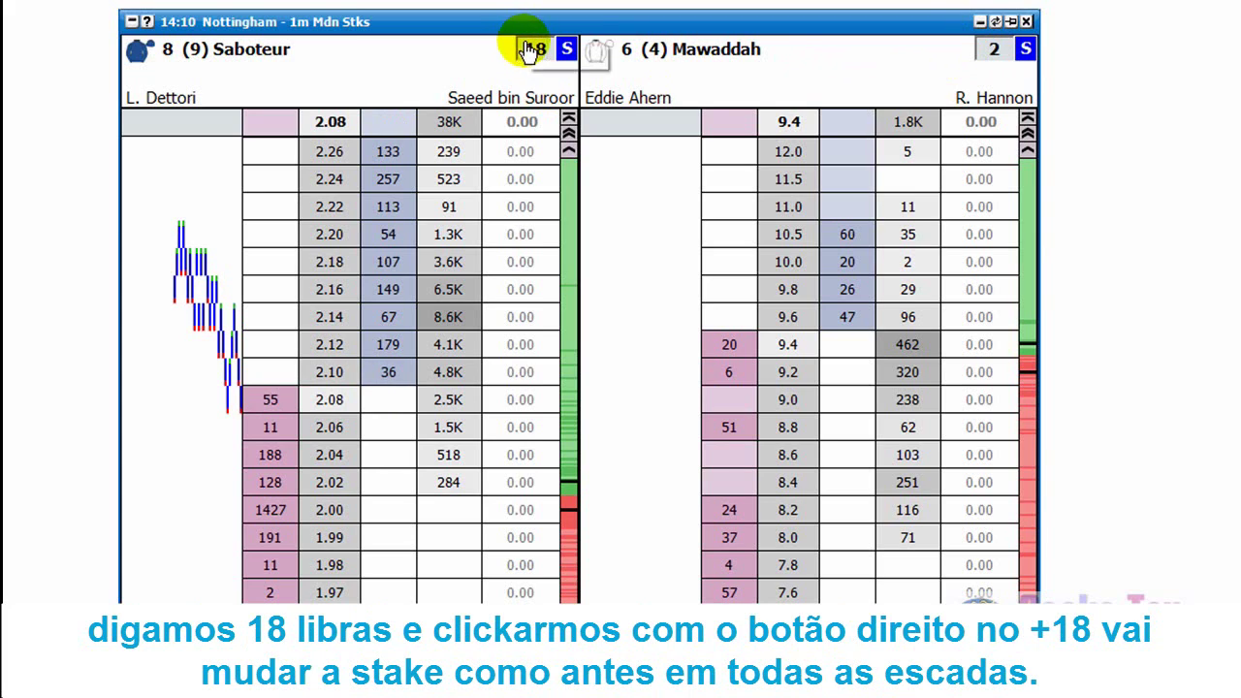
pyautogui.rightClick(526, 45)
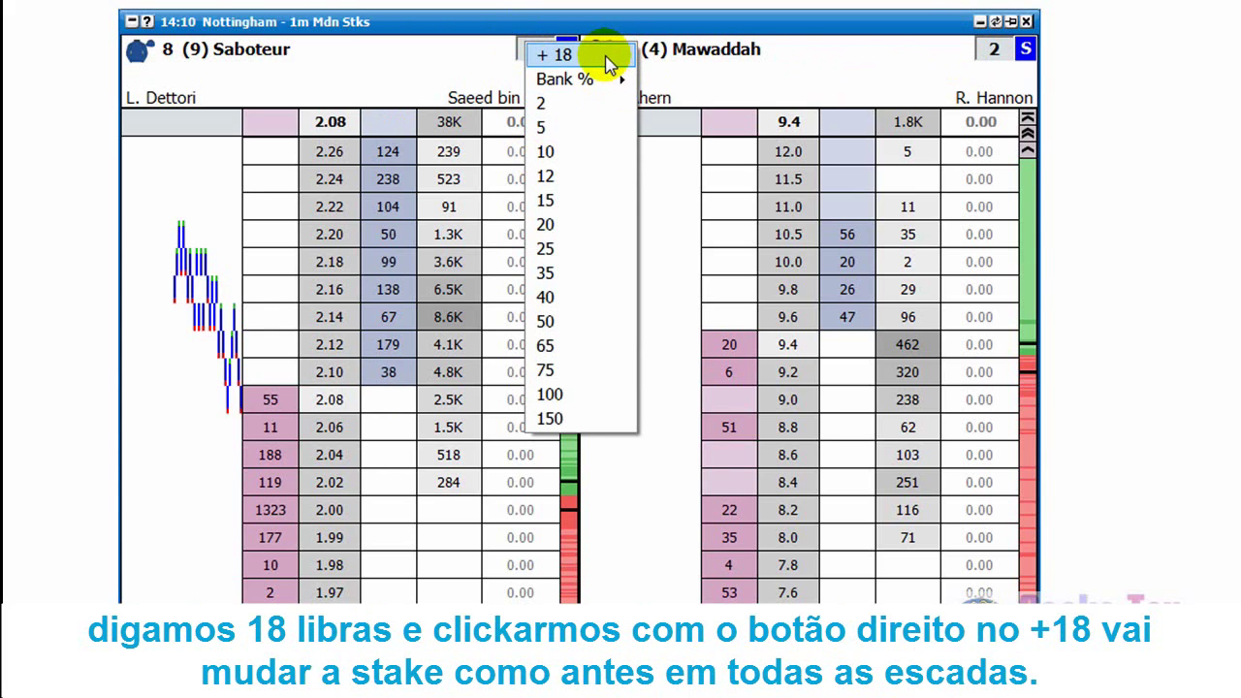
pyautogui.click(609, 60)
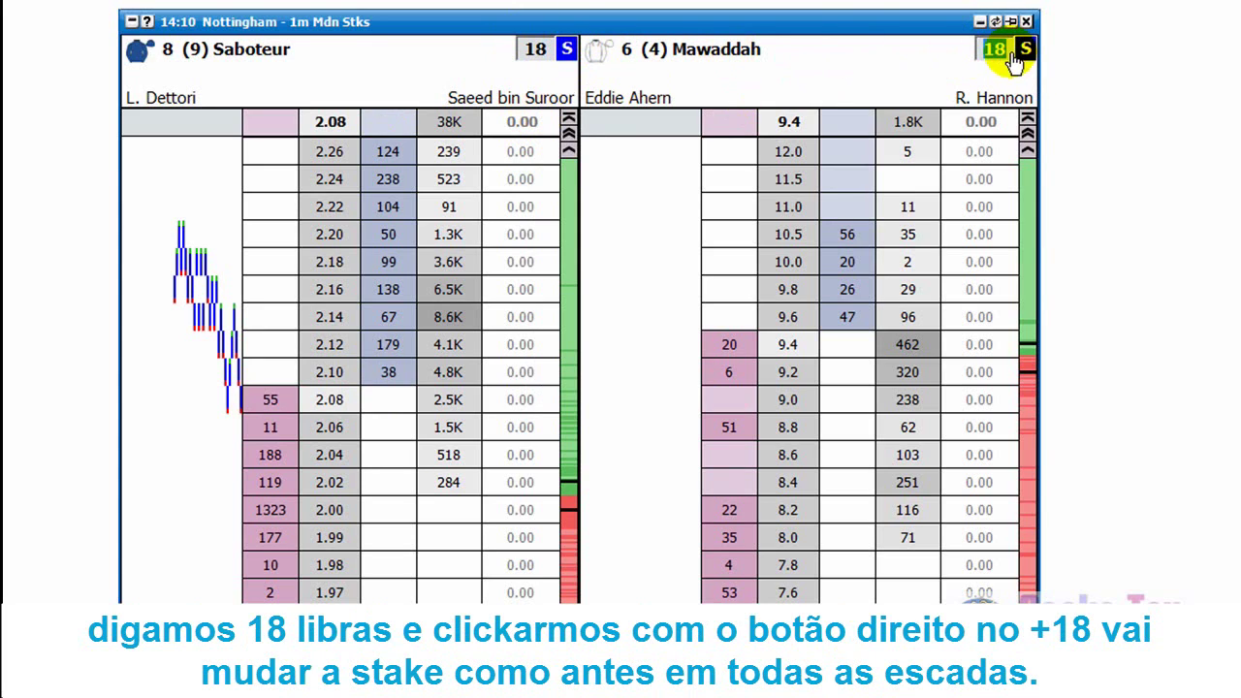
pyautogui.rightClick(539, 51)
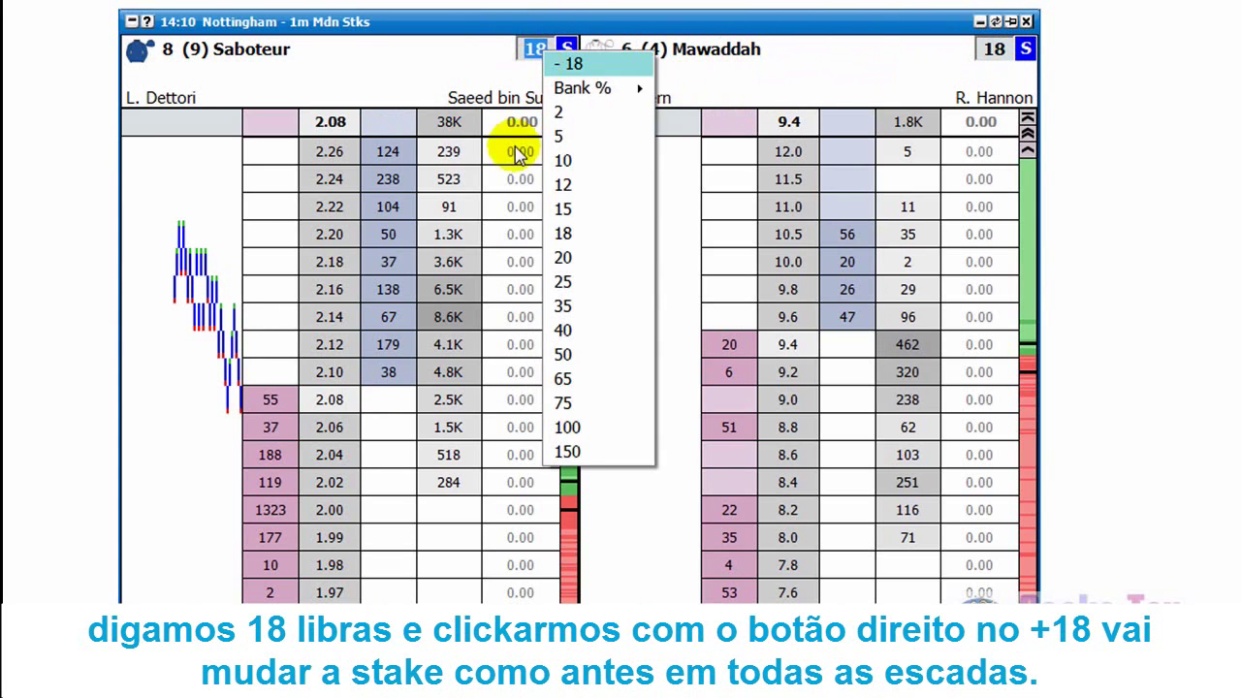
# - Remove 18 from the presets with '- 18' and pick 50 as Saboteur's stake
pyautogui.click(570, 64)
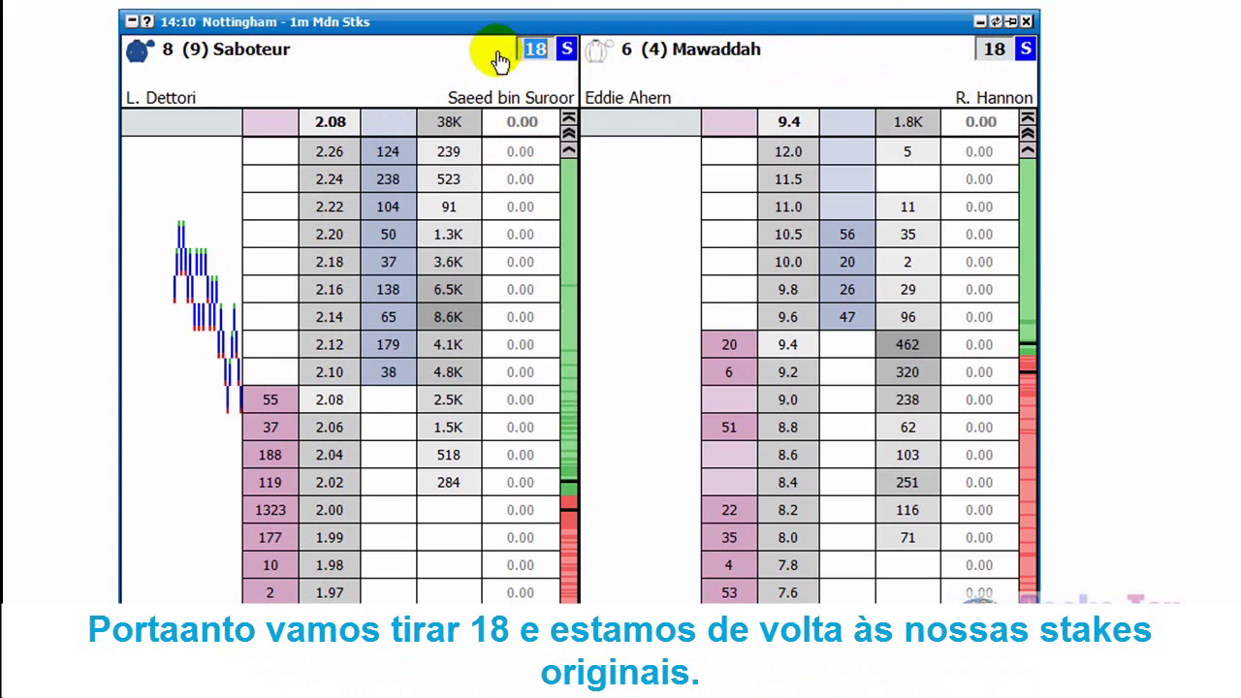
pyautogui.rightClick(526, 50)
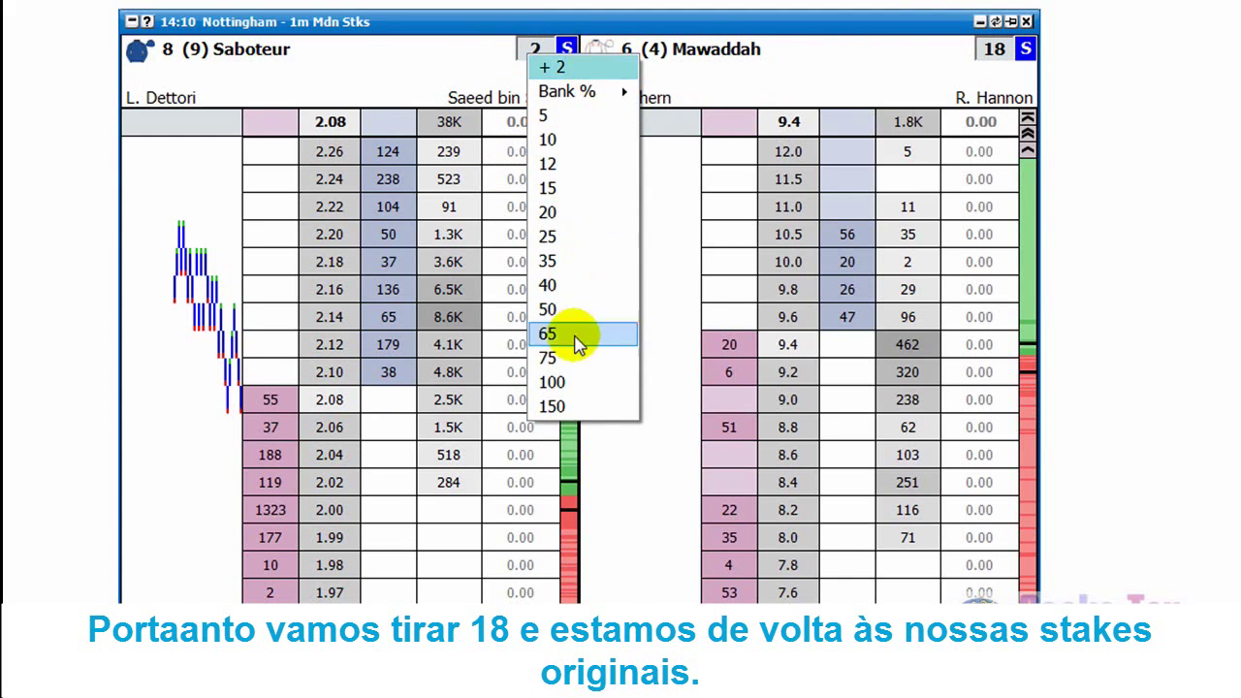
pyautogui.click(535, 53)
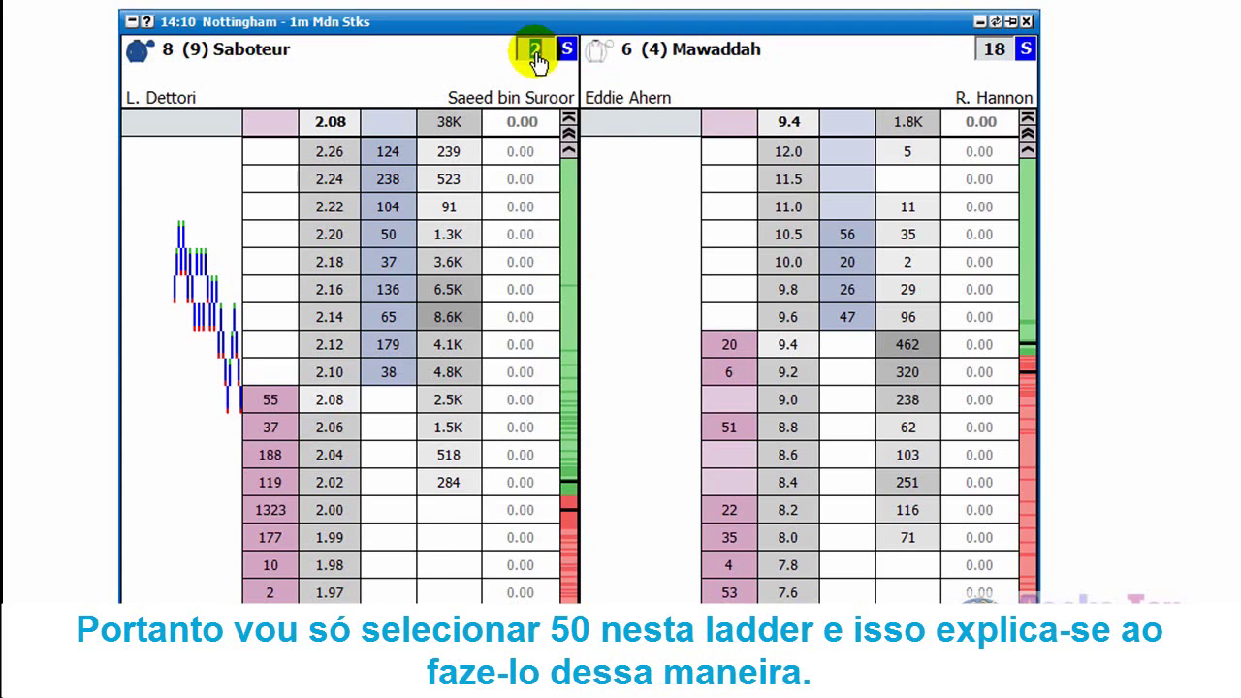
pyautogui.rightClick(534, 50)
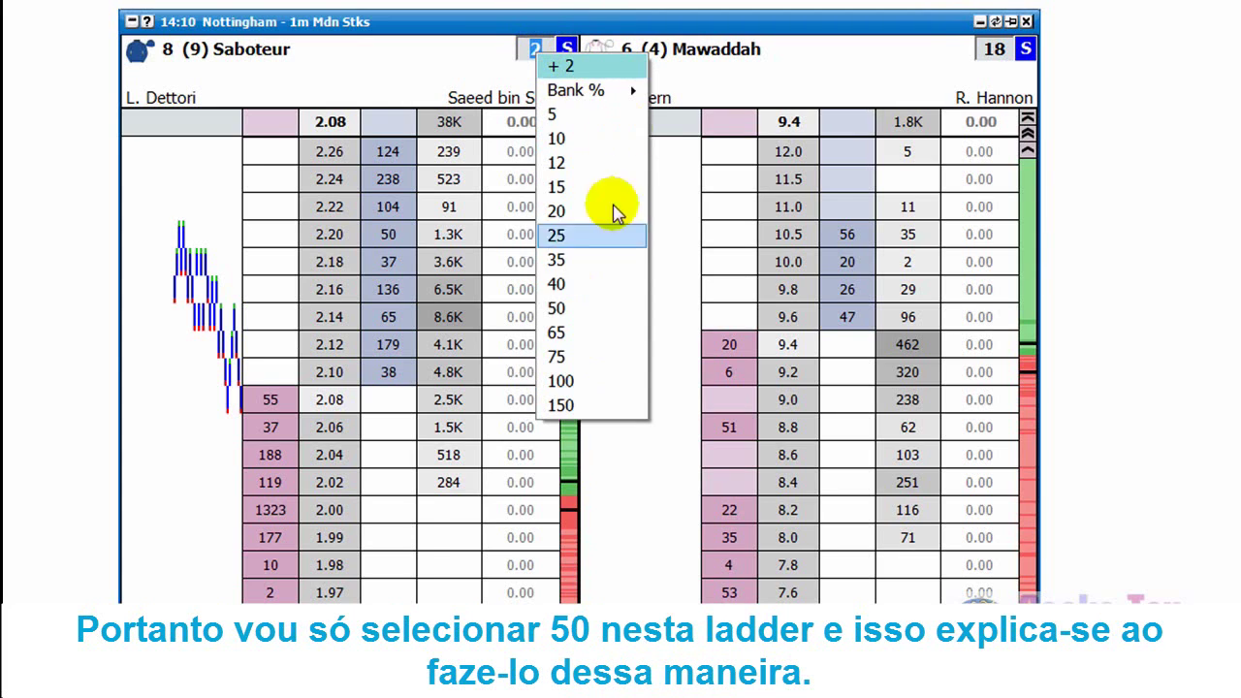
pyautogui.click(574, 309)
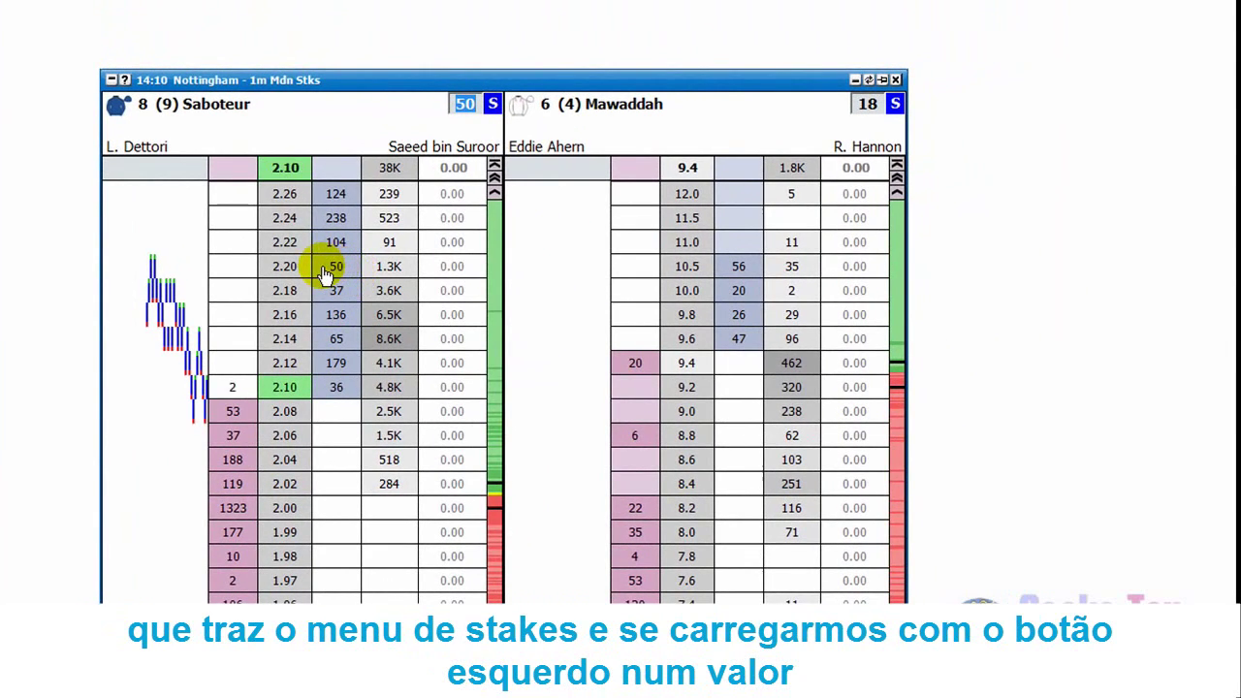
# - Bet £35 on Saboteur at 2.20 from the price's stake popup
pyautogui.rightClick(369, 247)
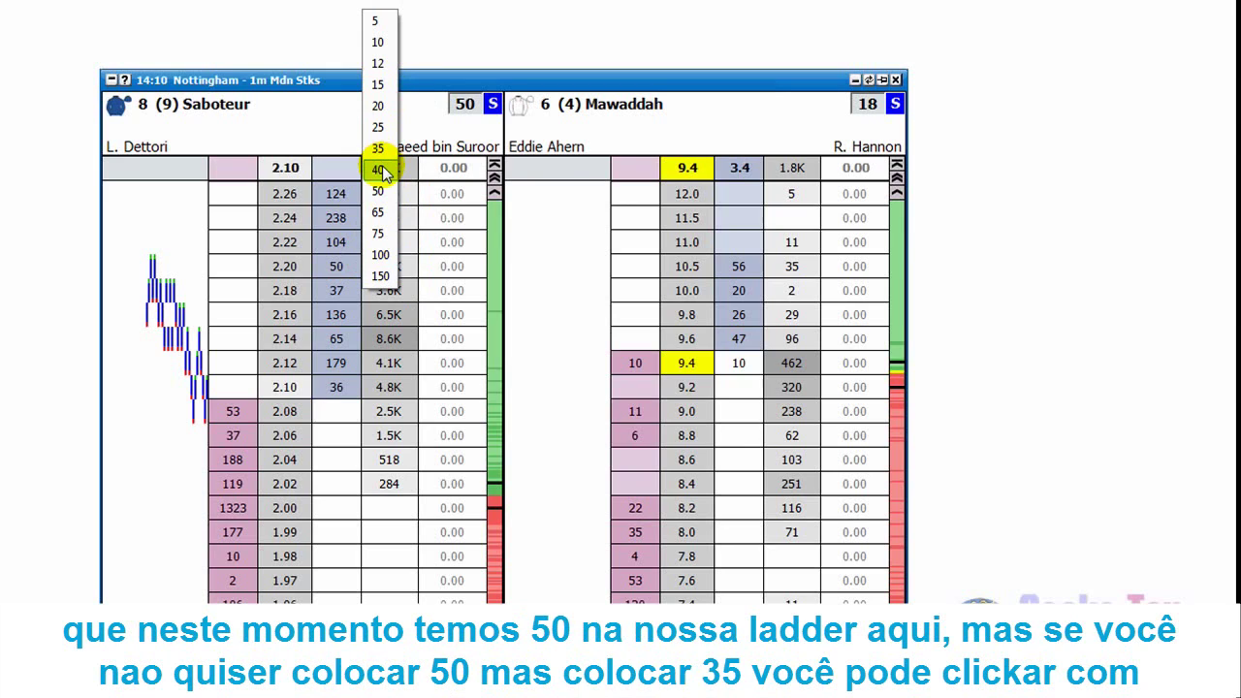
pyautogui.click(466, 104)
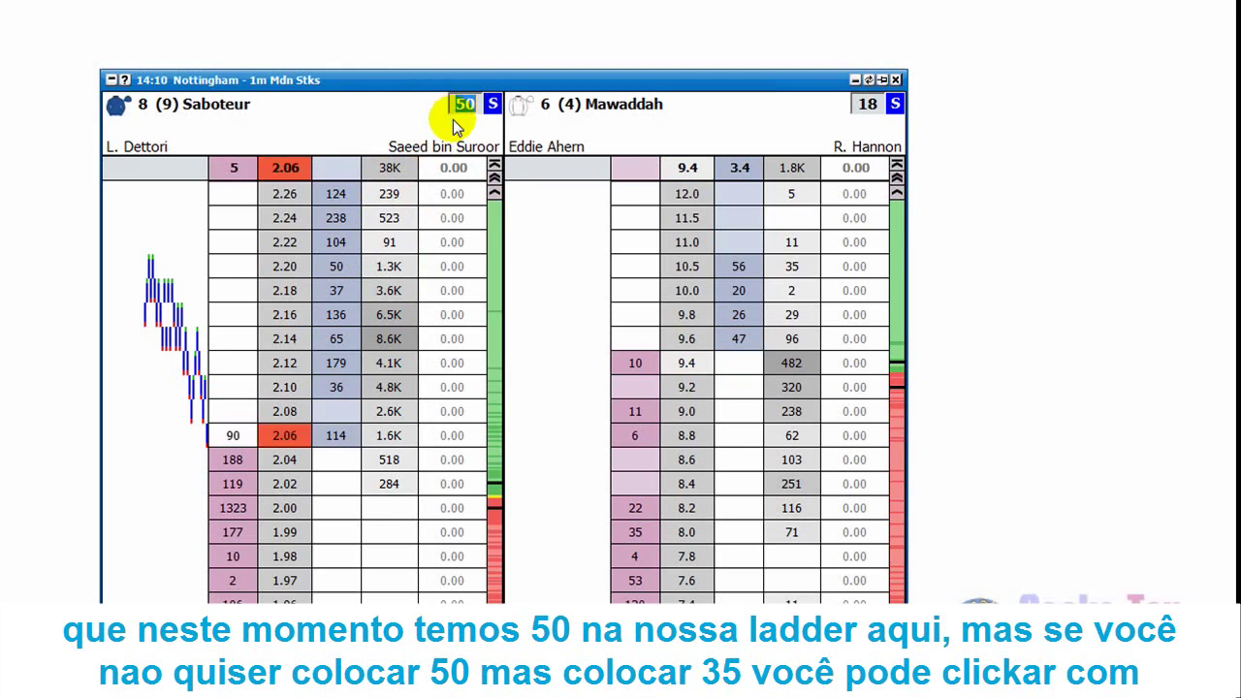
pyautogui.rightClick(329, 276)
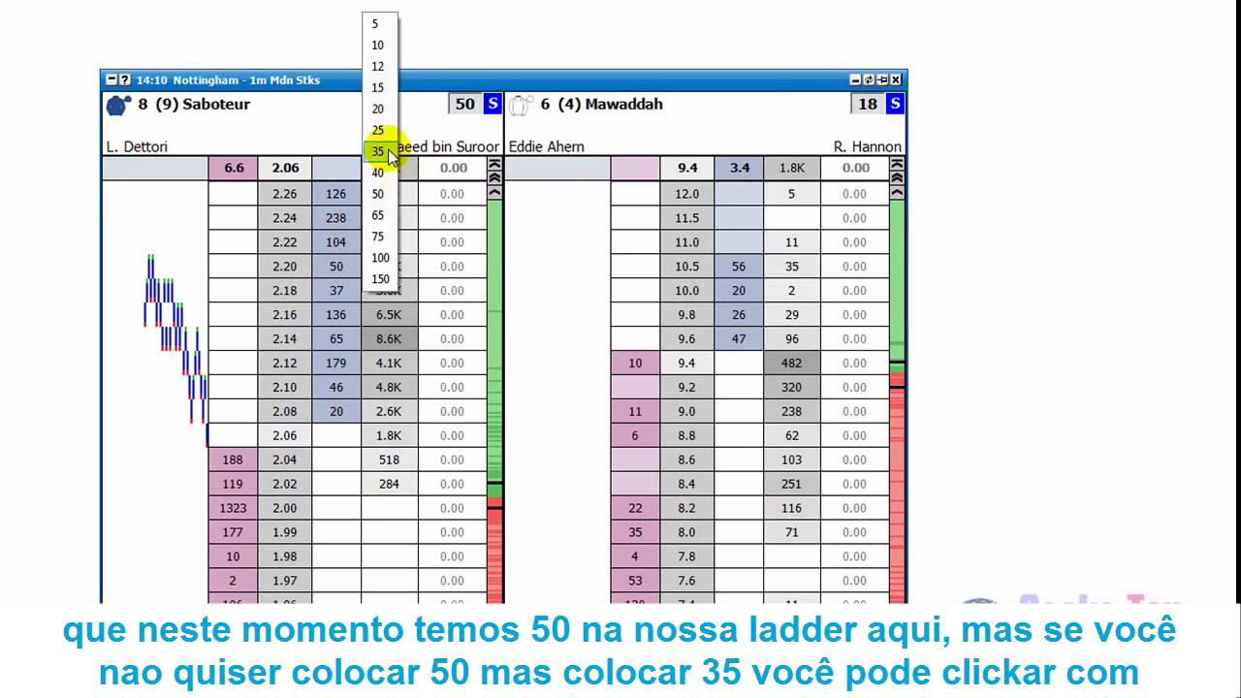
pyautogui.rightClick(339, 277)
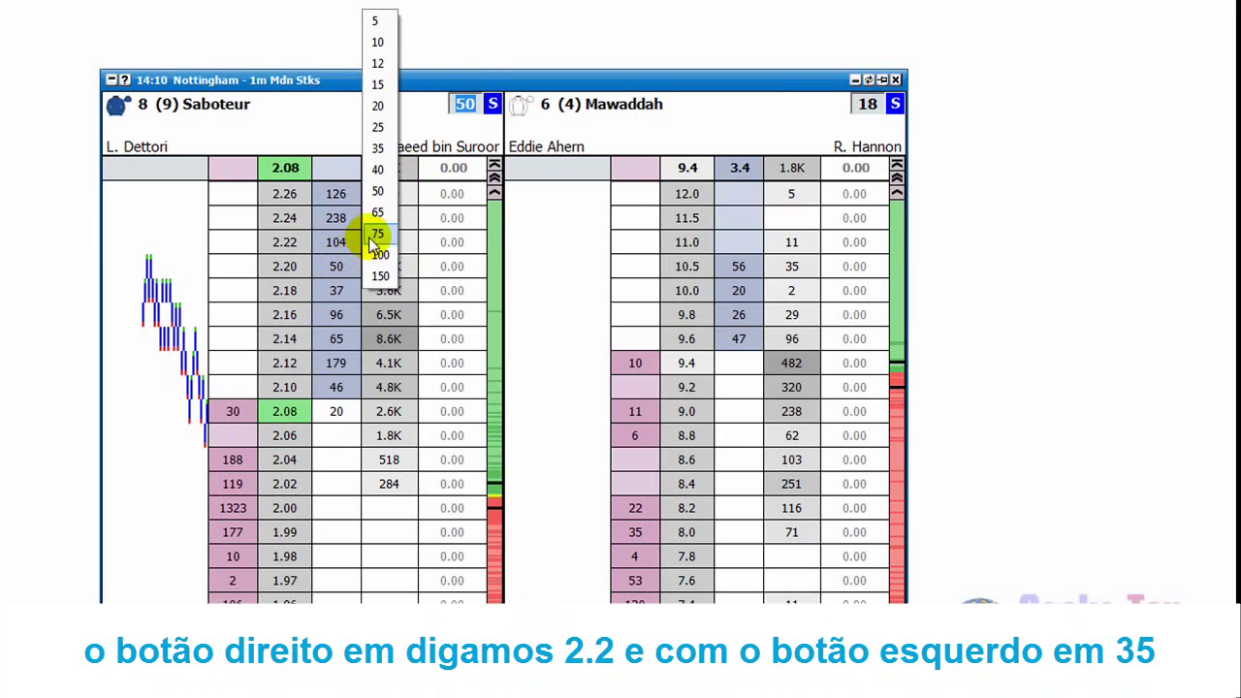
pyautogui.click(381, 148)
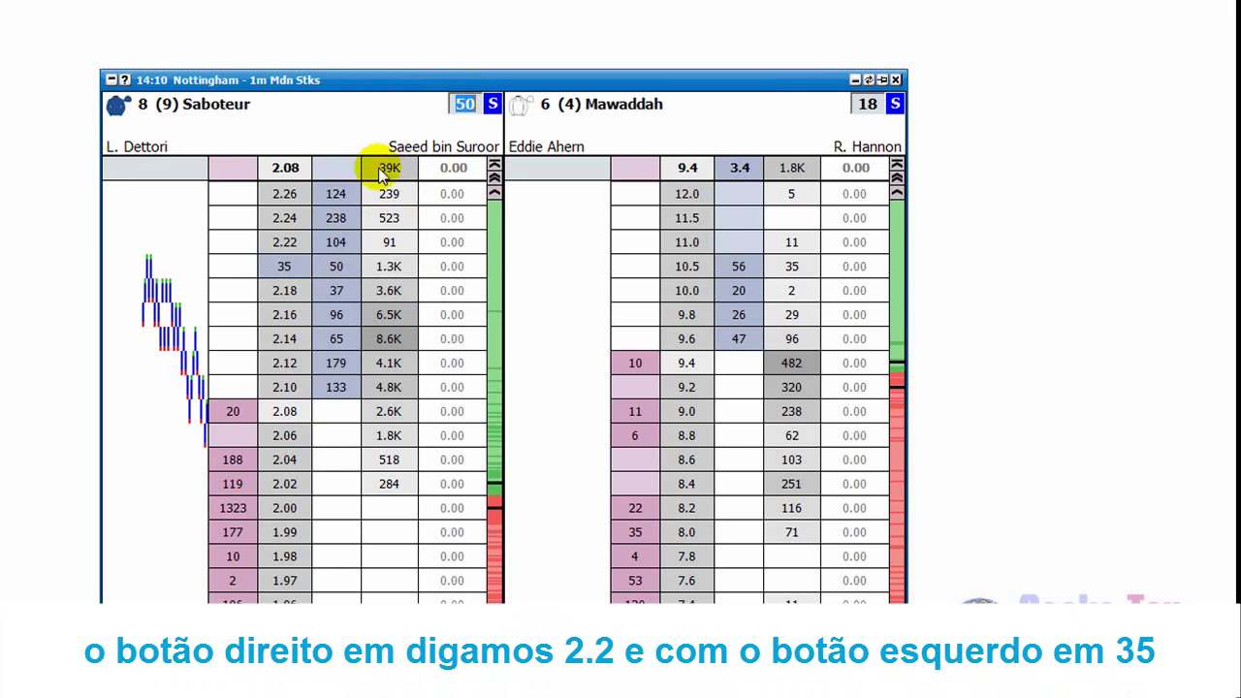
# - Place a default £50 bet at 2.18 and confirm Saboteur's stake is still 50
pyautogui.click(284, 266)
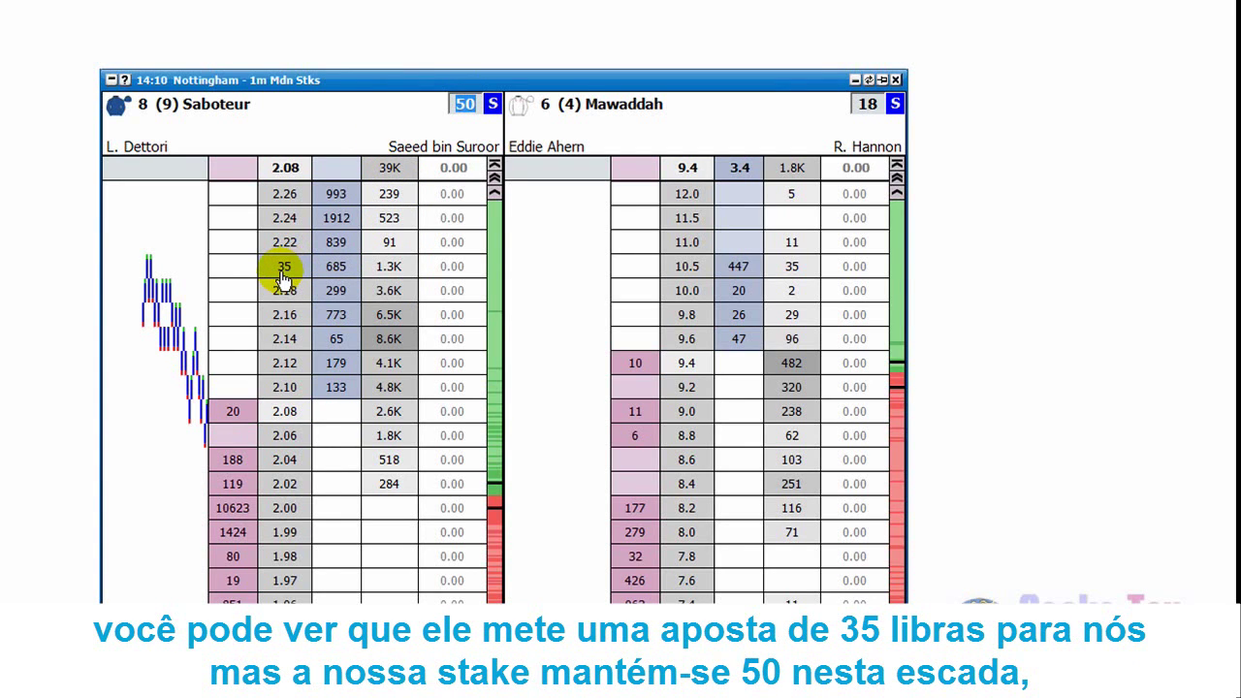
pyautogui.click(462, 102)
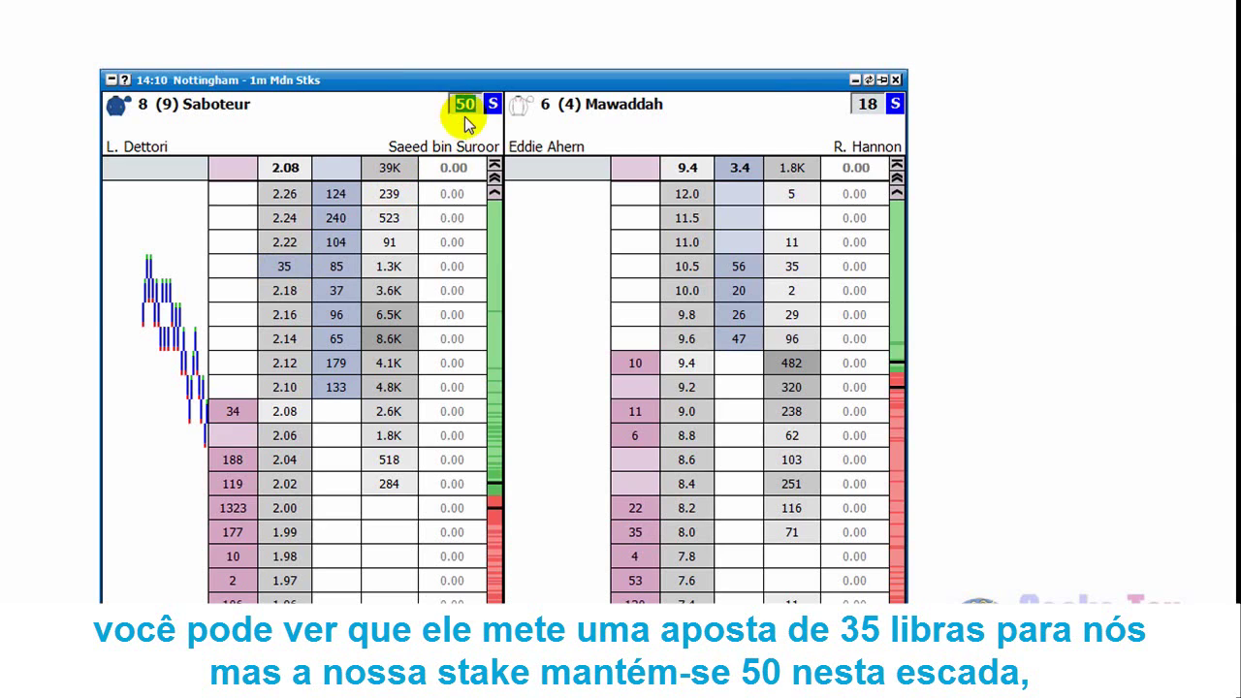
pyautogui.click(466, 104)
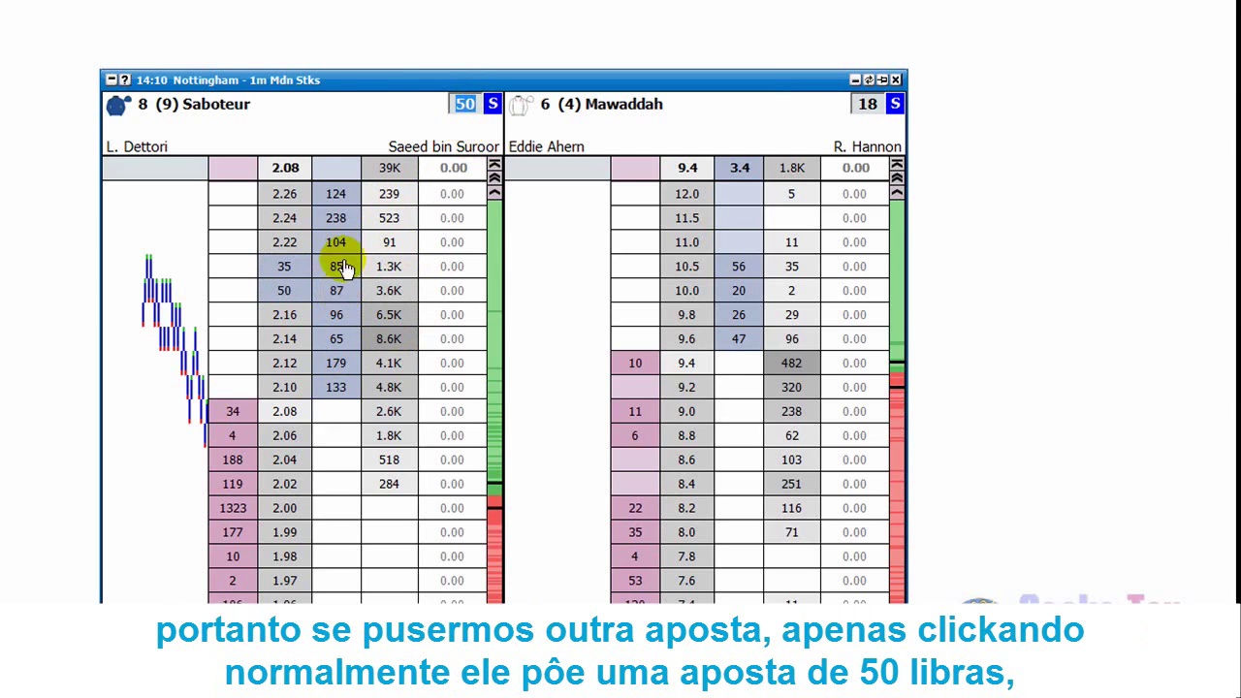
# - Bet the default £50 at 2.18, then a one-off £12 at 2.18 from the stake popup
pyautogui.click(285, 290)
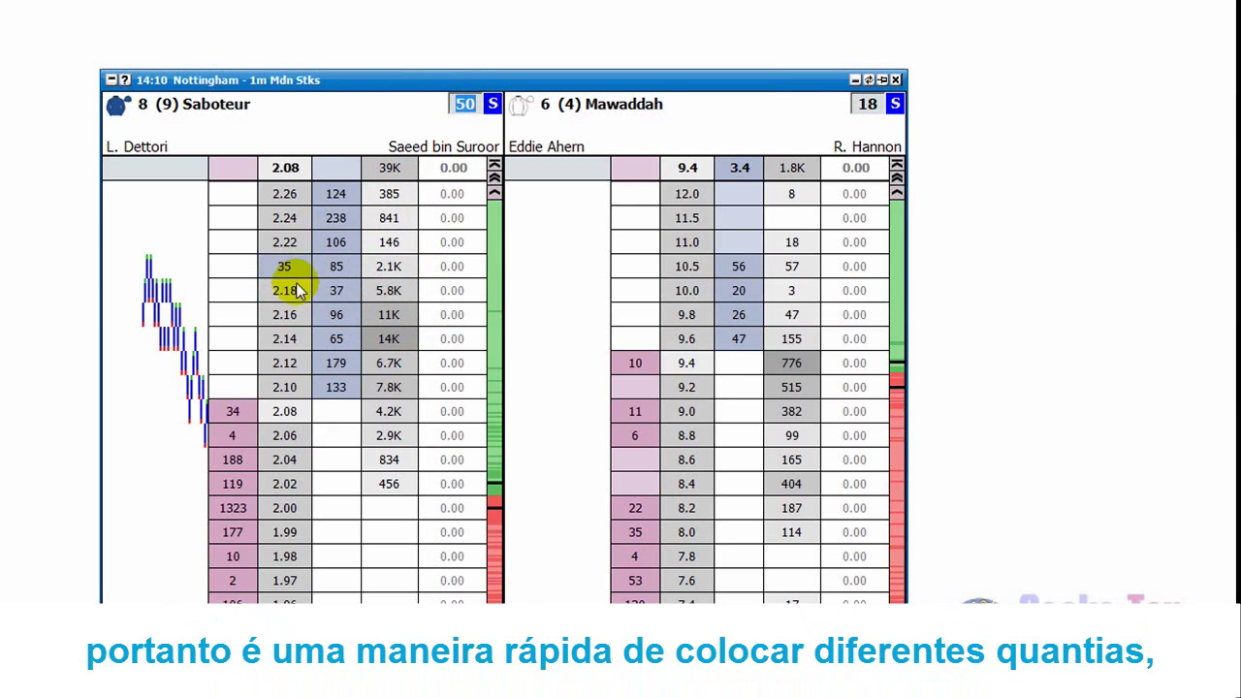
pyautogui.rightClick(333, 277)
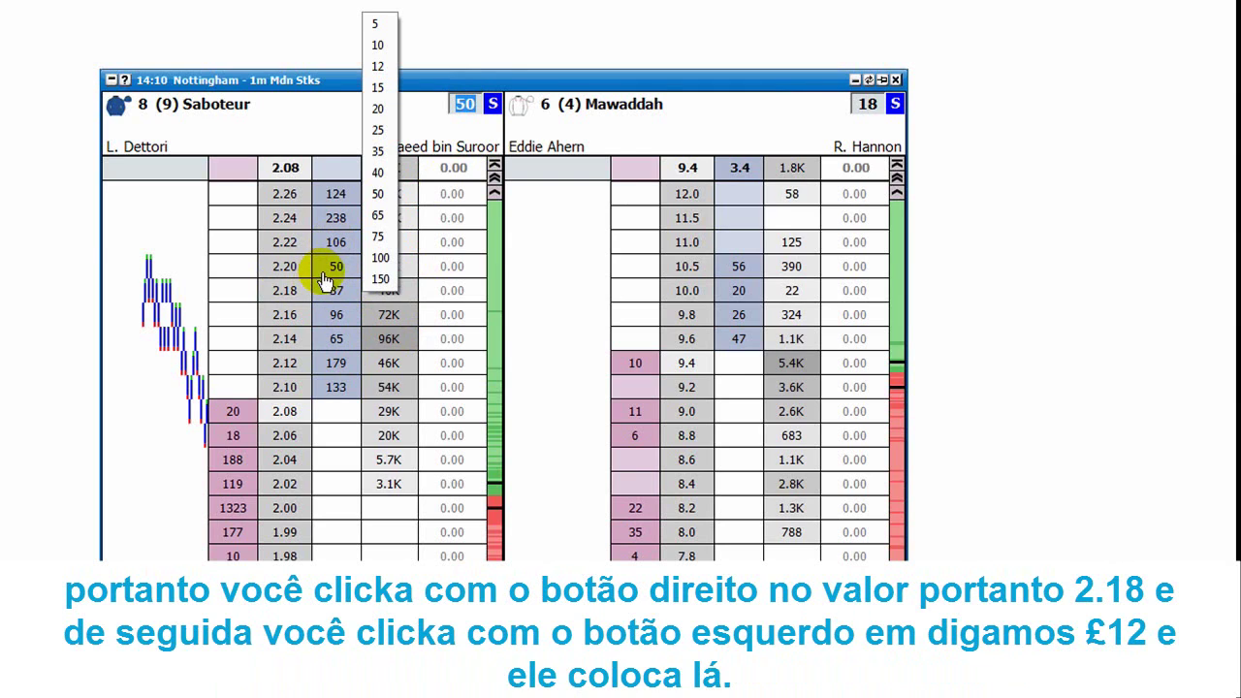
pyautogui.rightClick(333, 292)
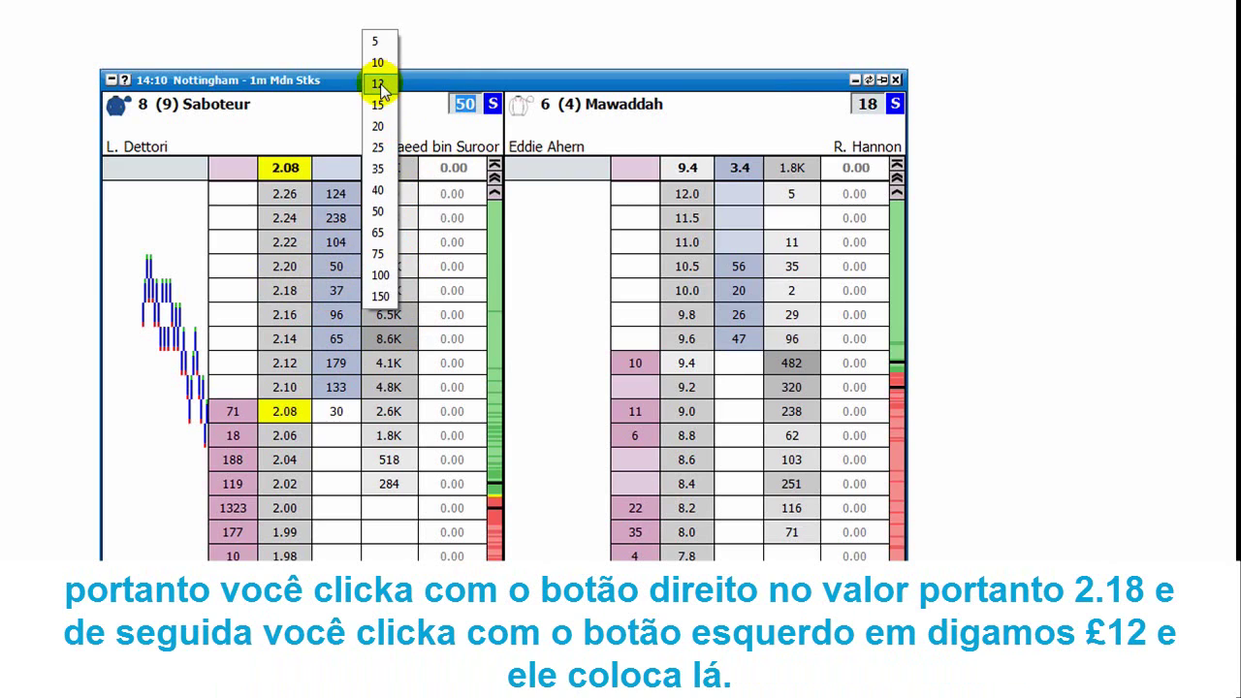
pyautogui.click(379, 85)
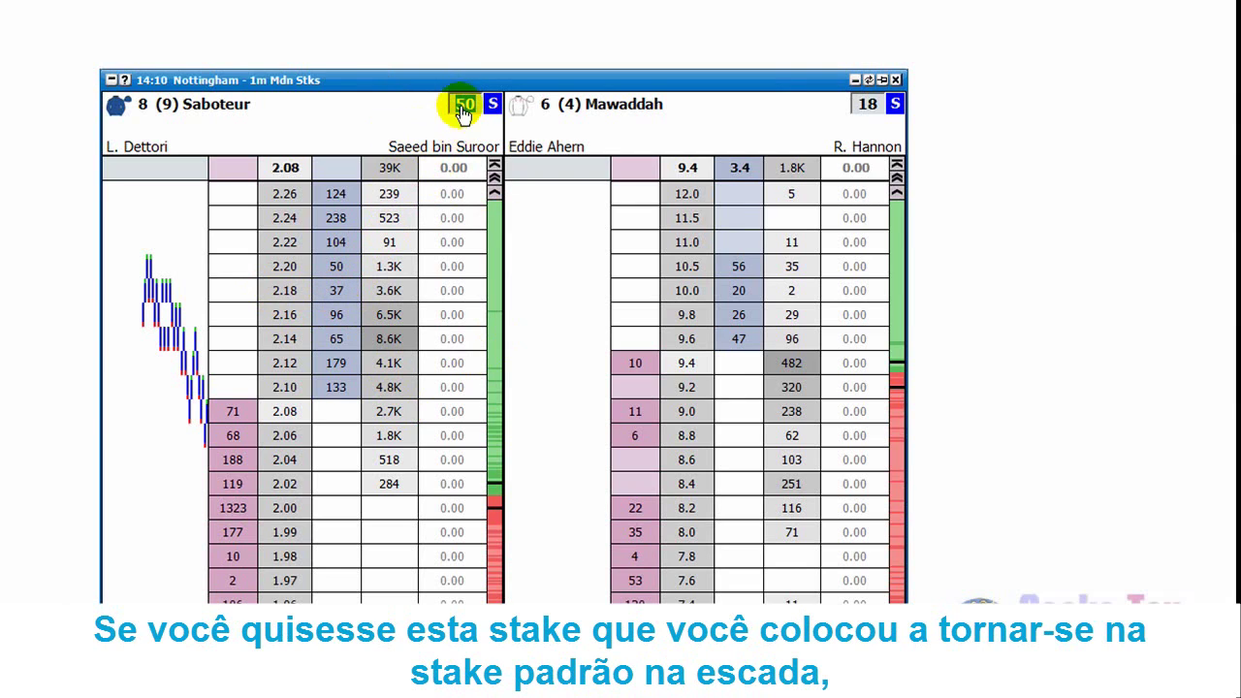
# - Bet £15 on Saboteur at 2.16, making 15 its ladder stake while Mawaddah's stays at 18
pyautogui.rightClick(332, 318)
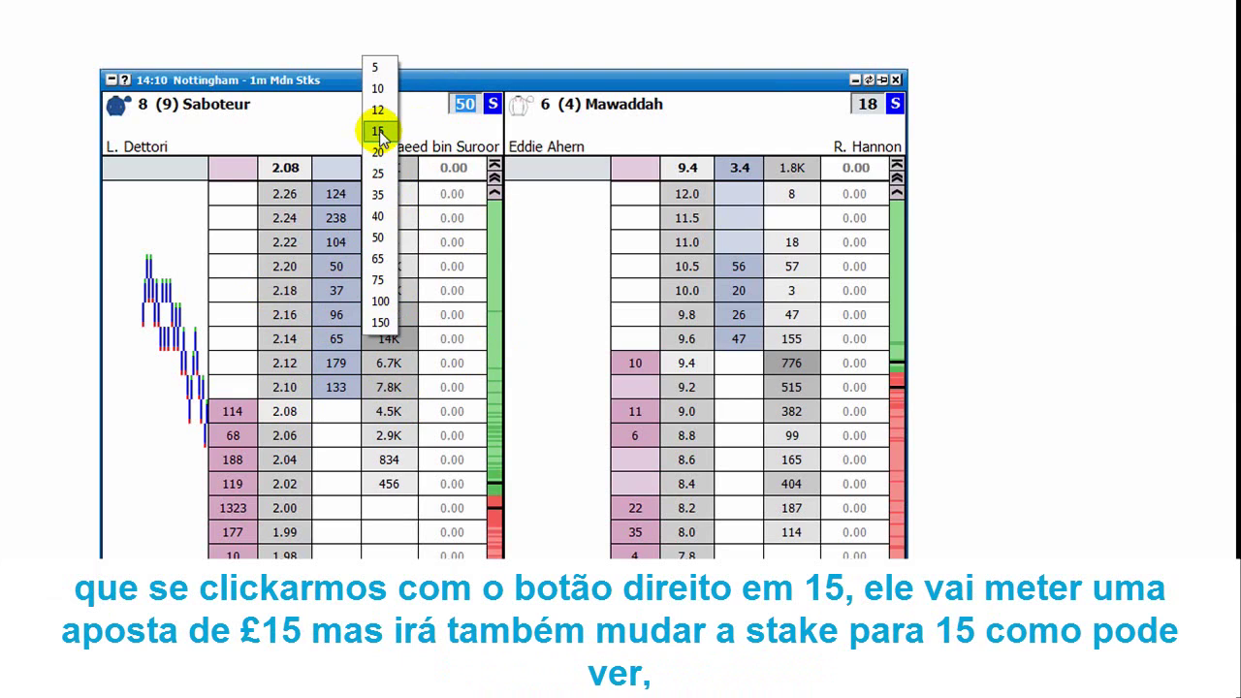
pyautogui.click(378, 132)
pyautogui.rightClick(464, 104)
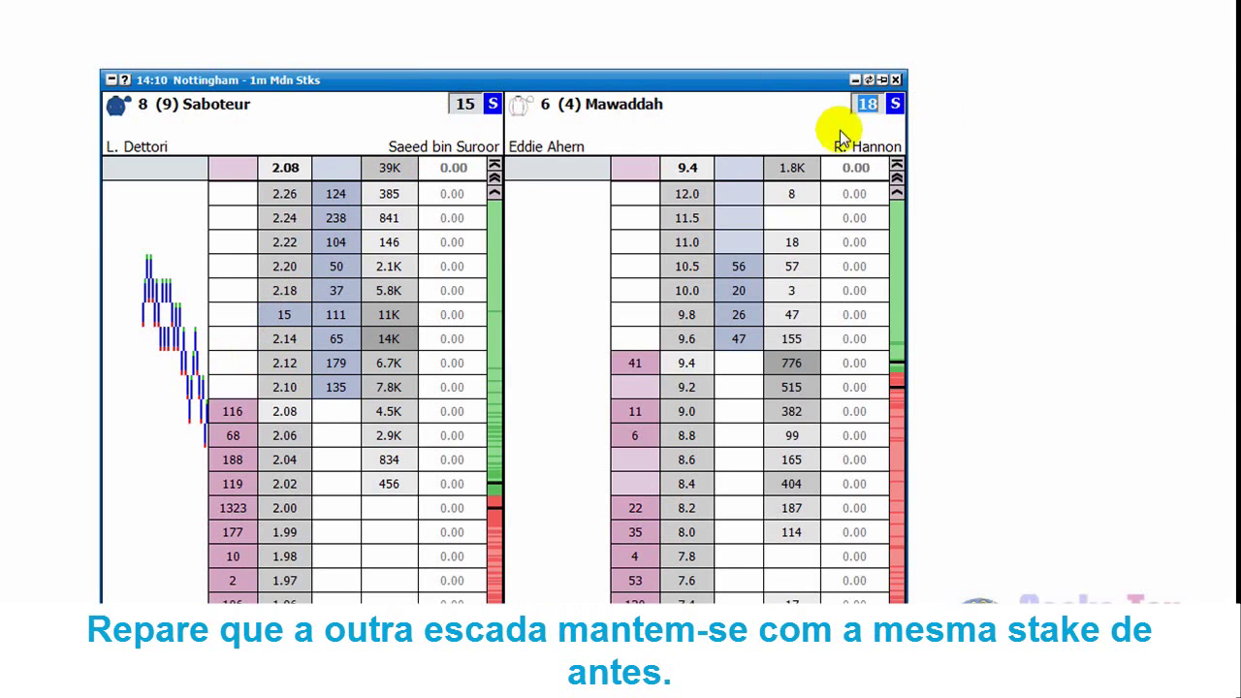
pyautogui.click(863, 107)
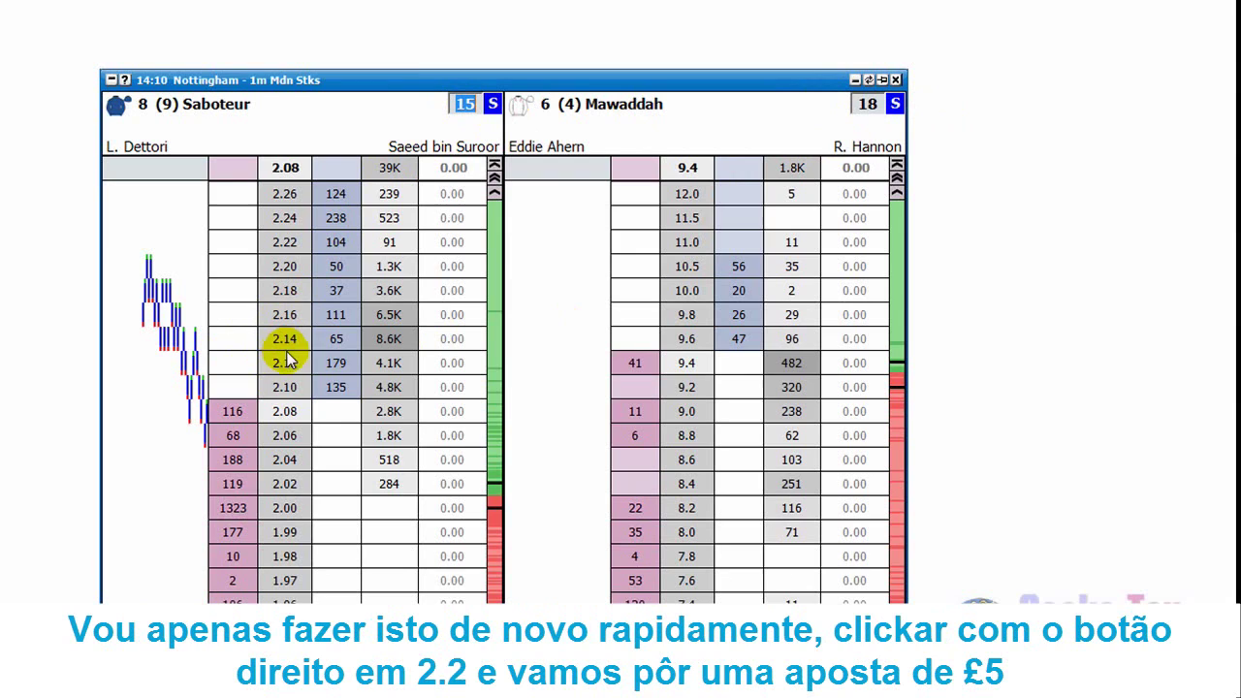
# - Place a £5 bet on Saboteur at 2.20 and set that ladder's stake to 5
pyautogui.rightClick(330, 273)
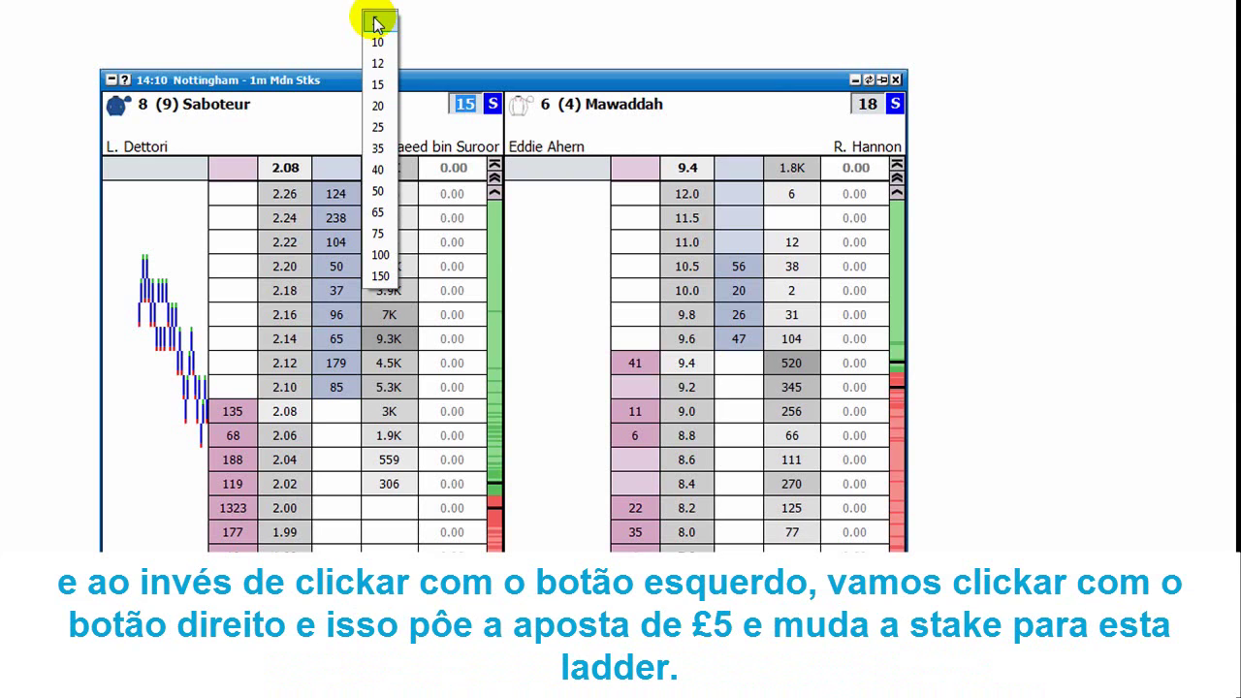
pyautogui.click(377, 24)
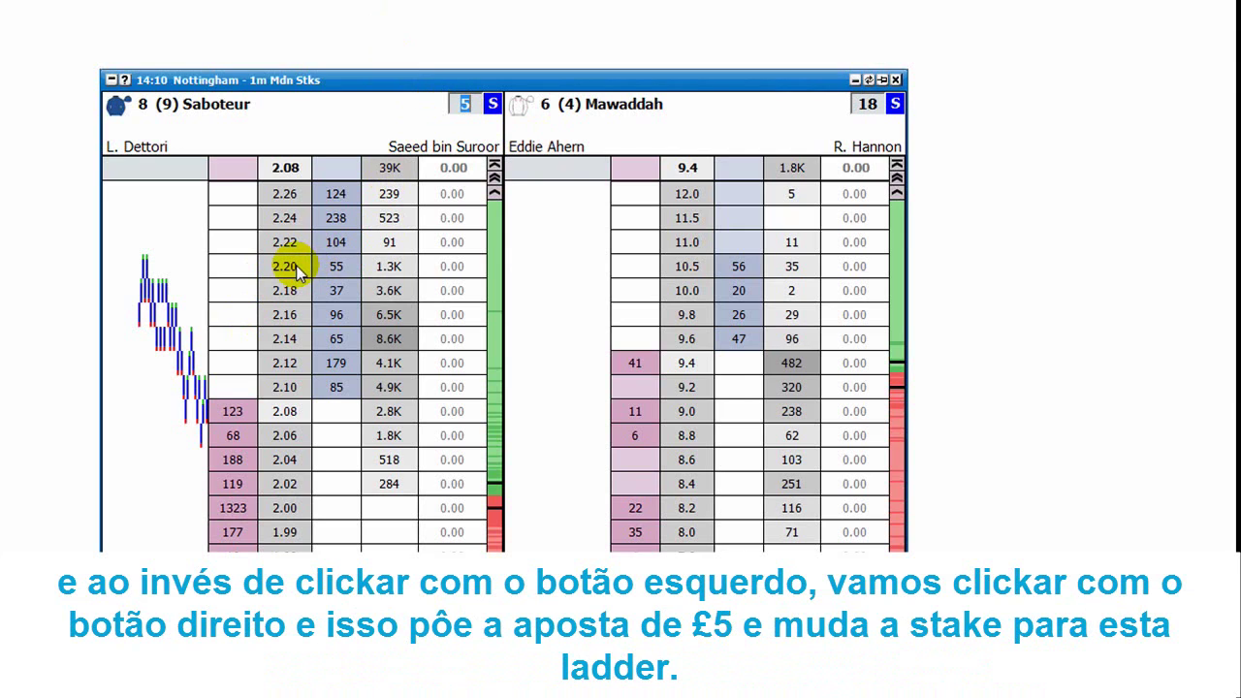
# - Bet £35 twice at 2.06 on Saboteur: first keeping stake 5, then changing it to 35
pyautogui.rightClick(231, 398)
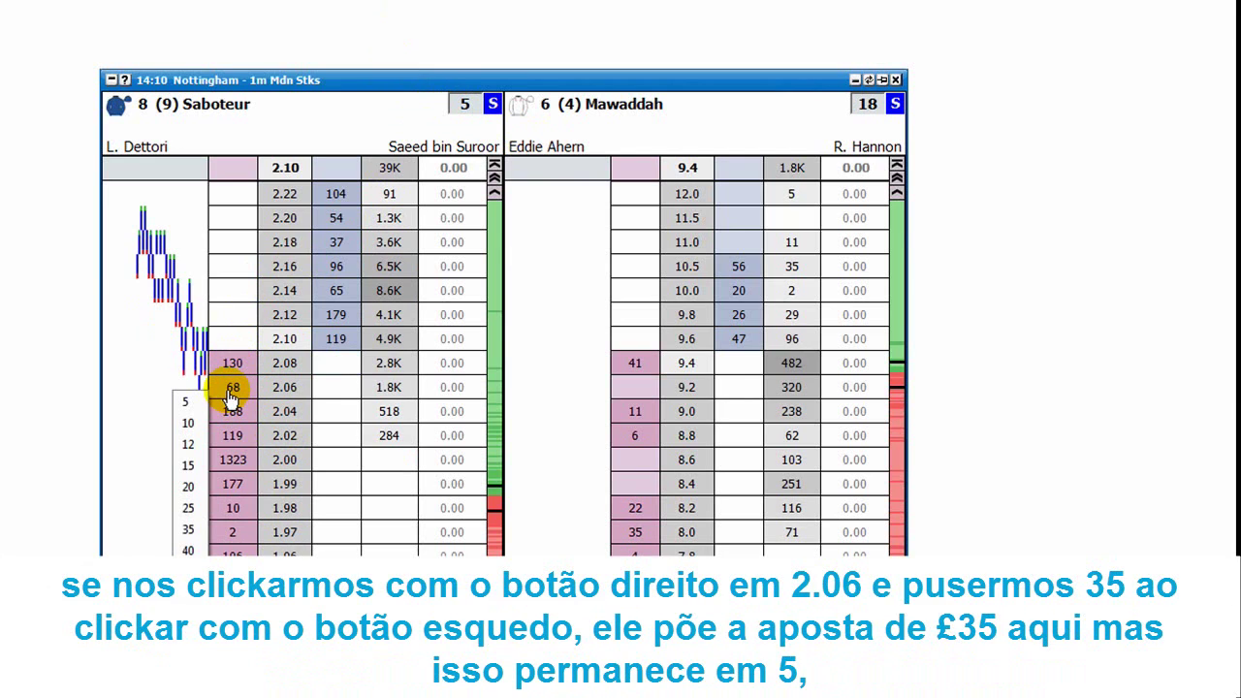
pyautogui.click(187, 531)
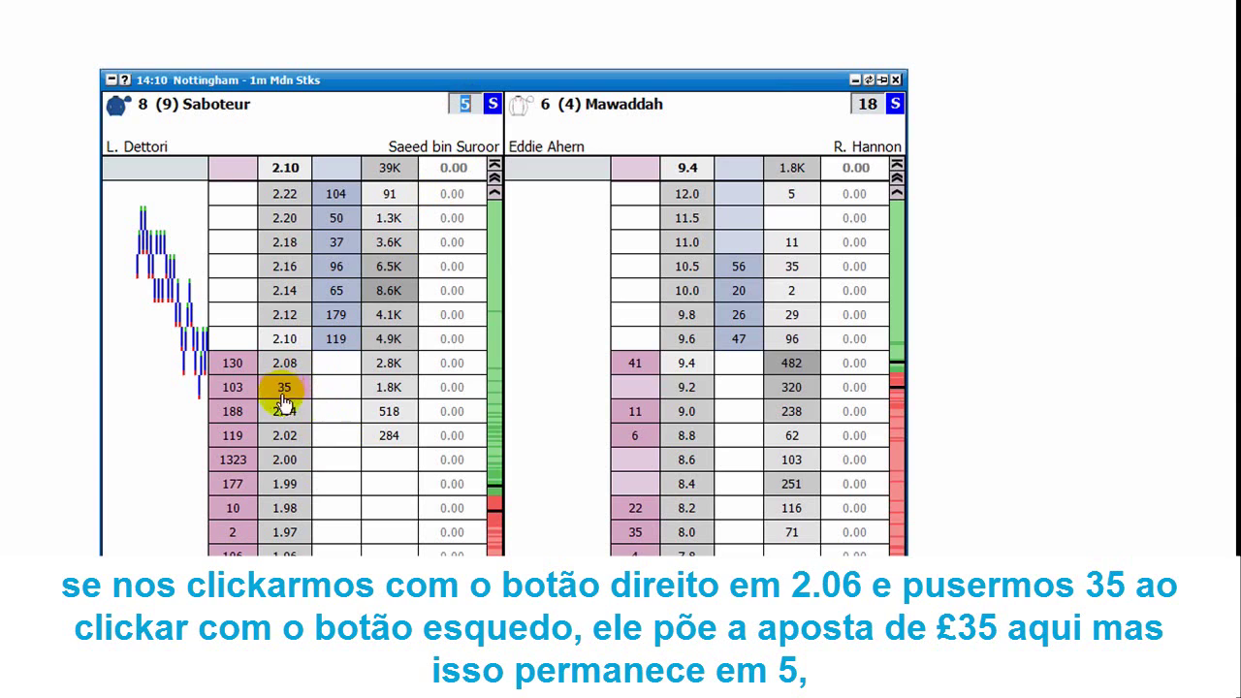
pyautogui.rightClick(231, 389)
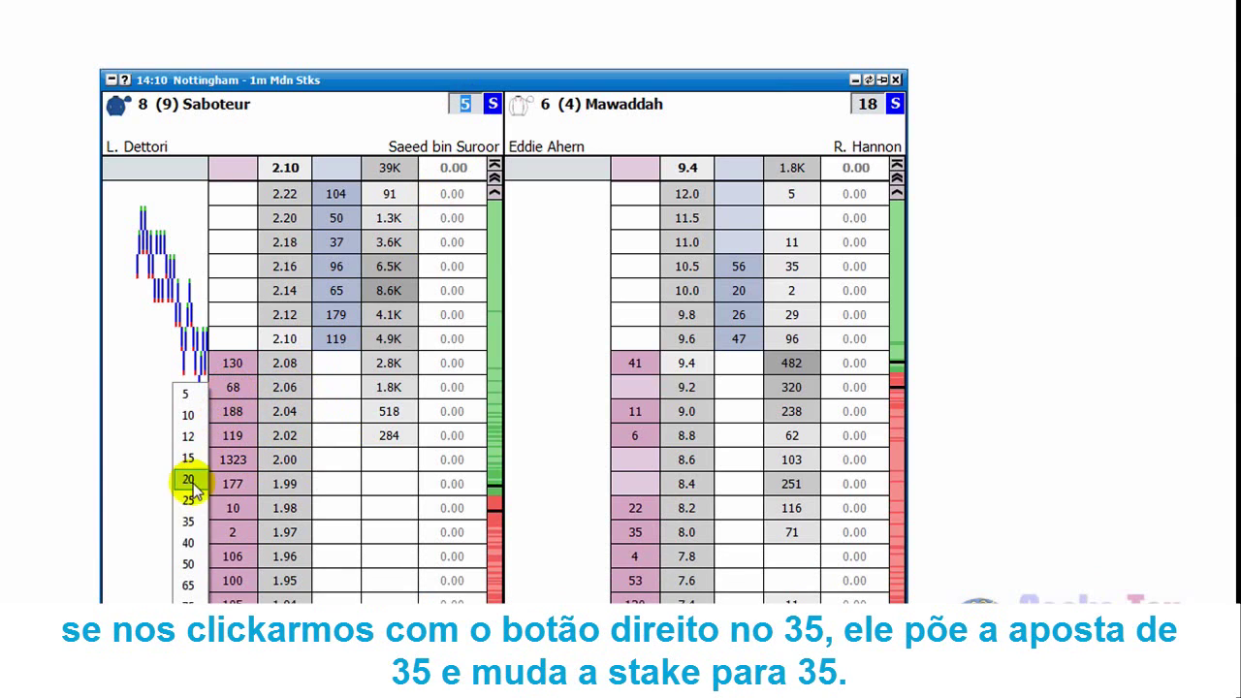
pyautogui.rightClick(185, 528)
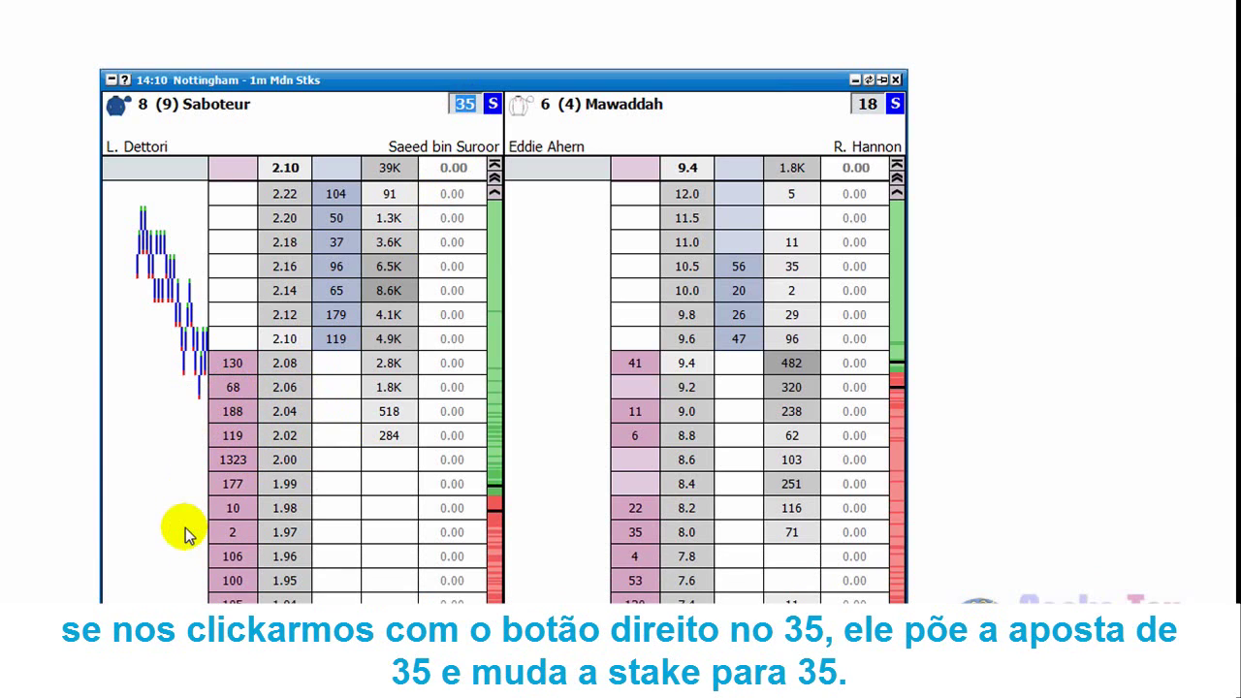
pyautogui.click(459, 109)
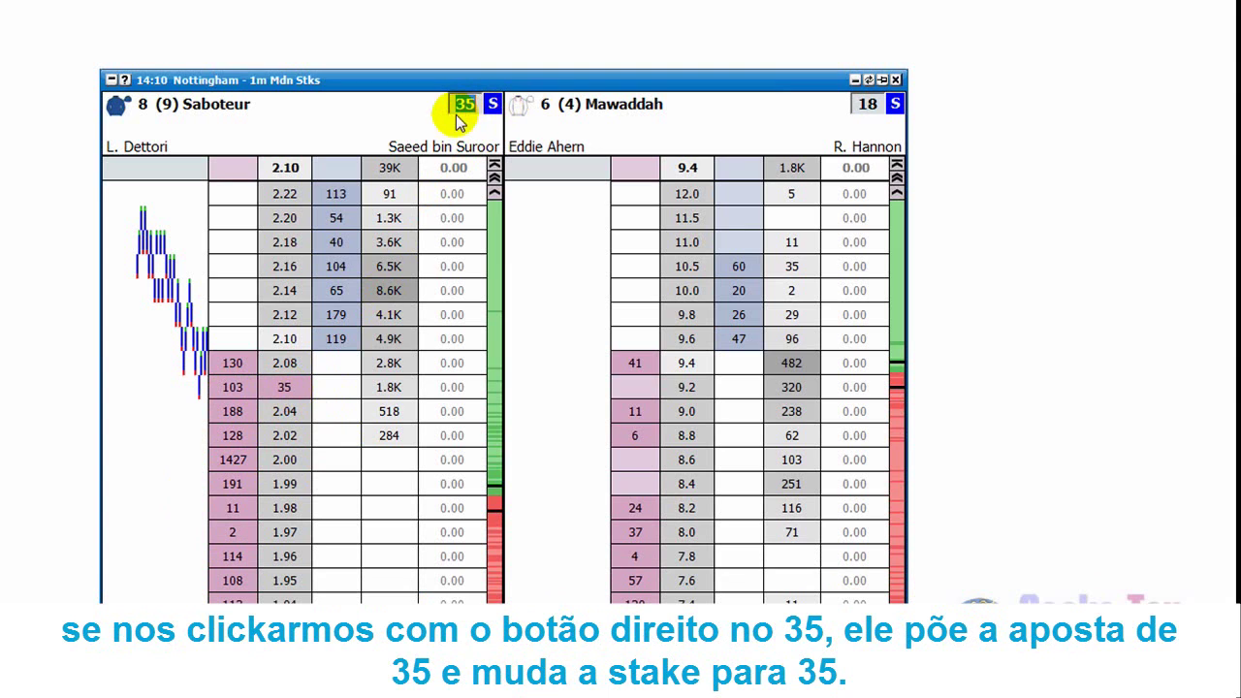